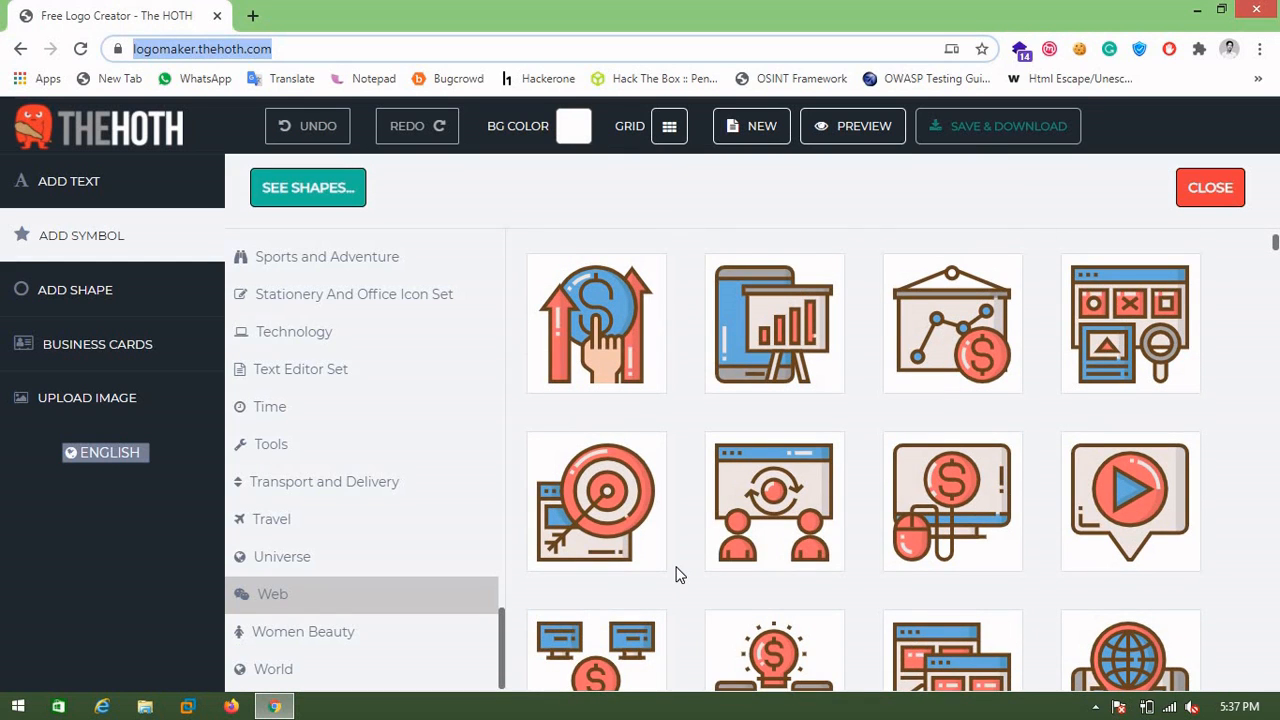
Add the blue checkmark on a dark bar from the Web symbols and move it down into the canvas's open area.
scroll(676, 574, down, 2)
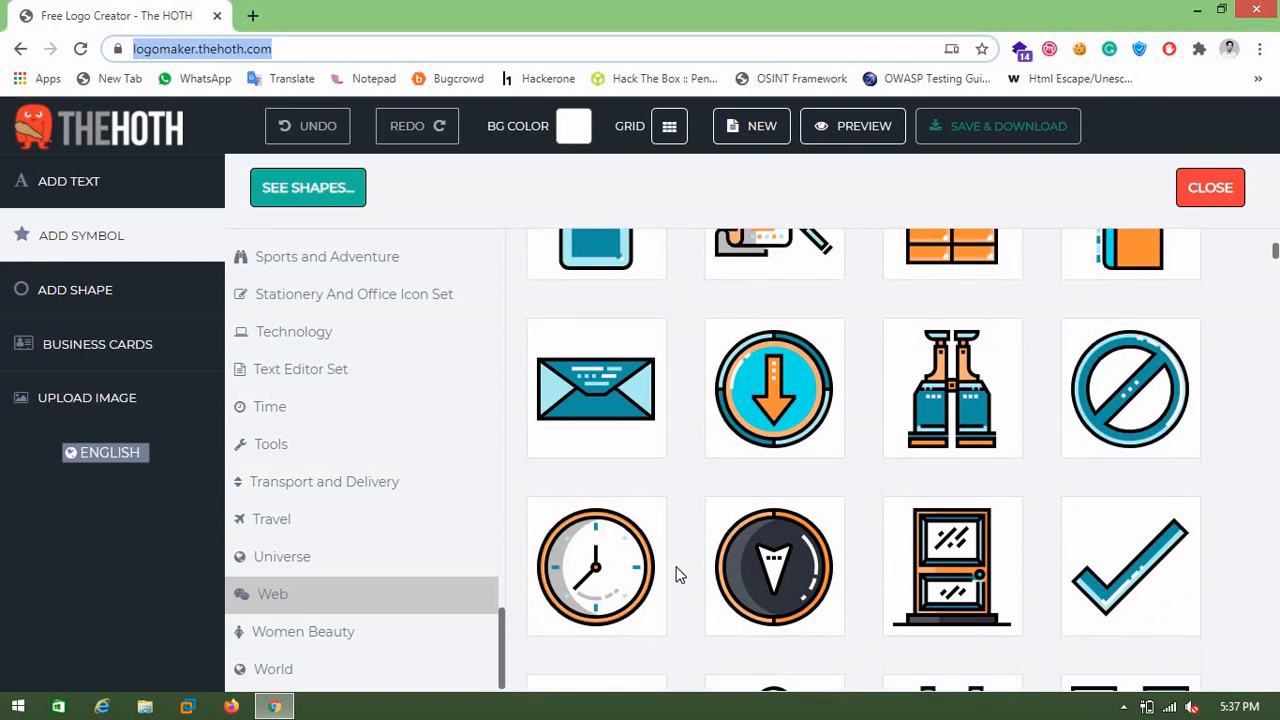
scroll(675, 575, down, 3)
scroll(675, 575, down, 2)
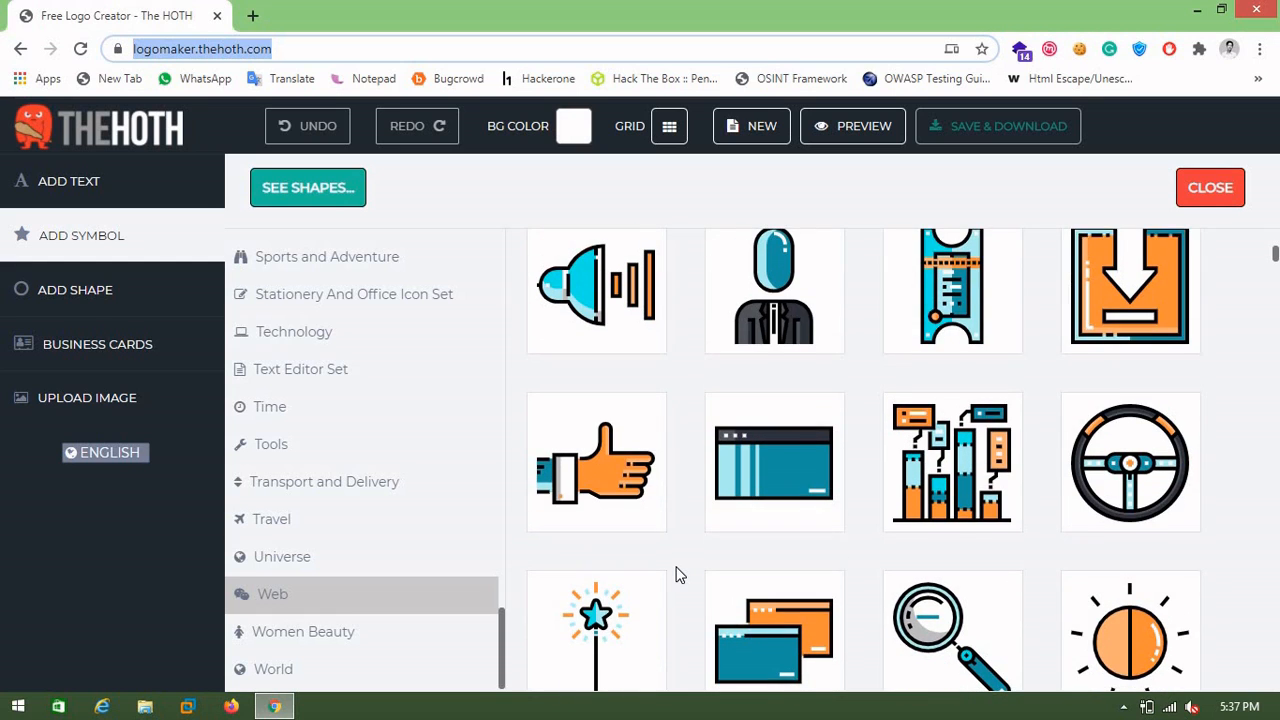
scroll(675, 575, down, 2)
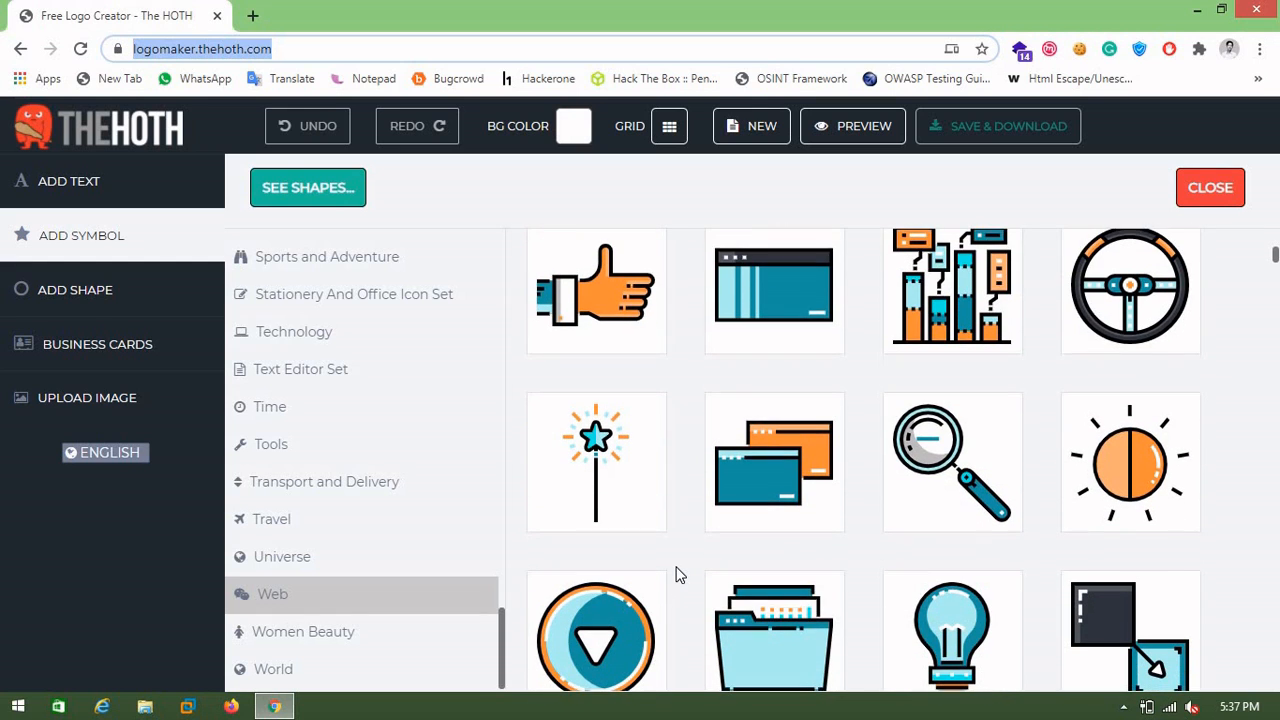
scroll(675, 575, down, 2)
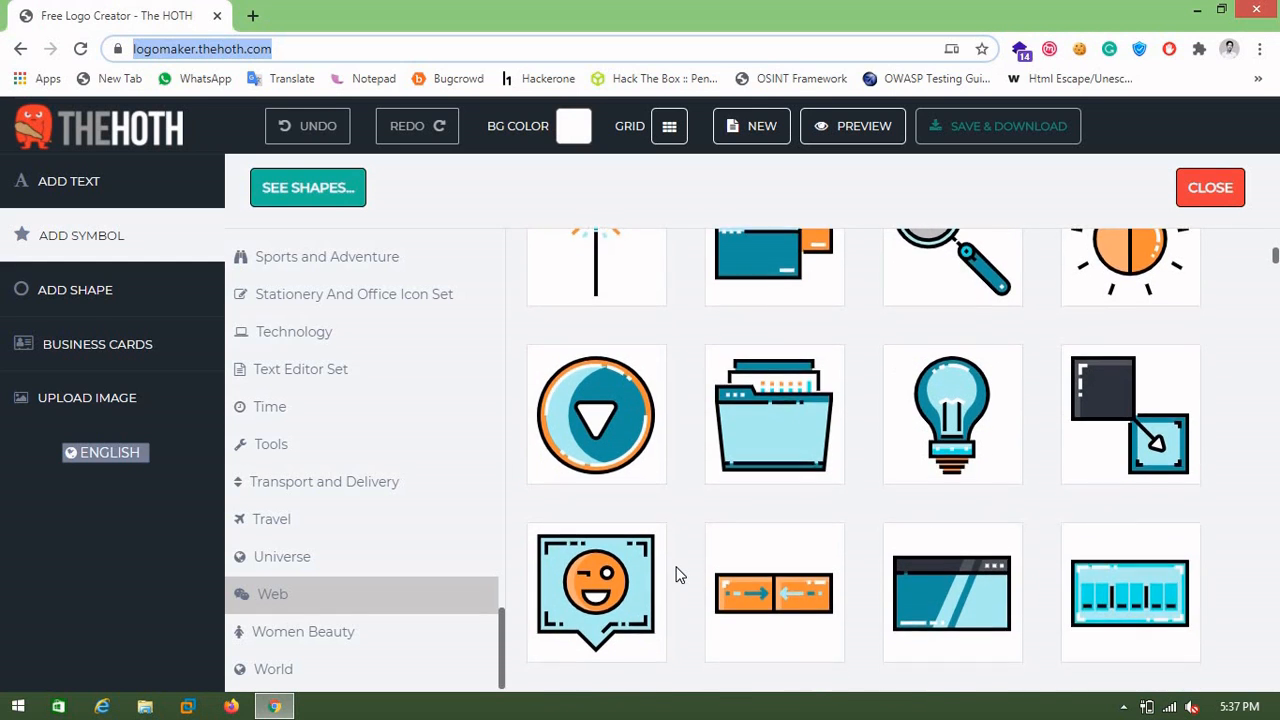
scroll(675, 575, down, 1)
scroll(675, 575, down, 2)
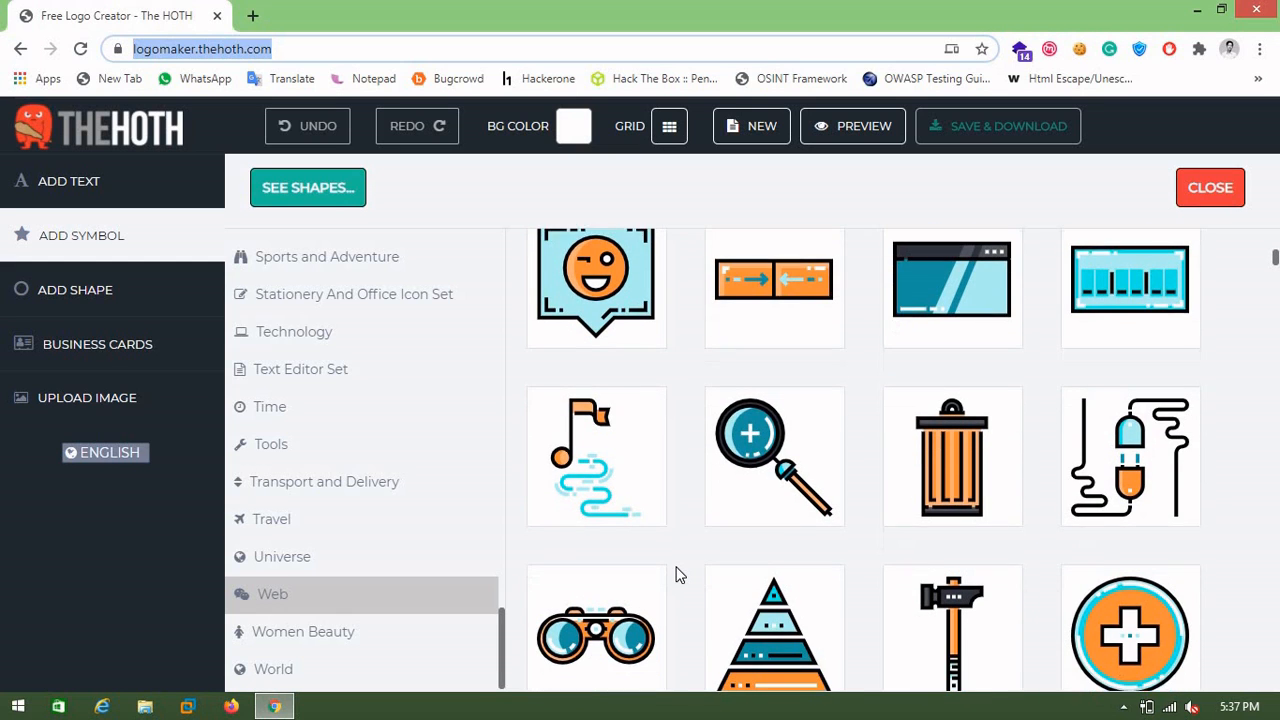
scroll(675, 575, down, 3)
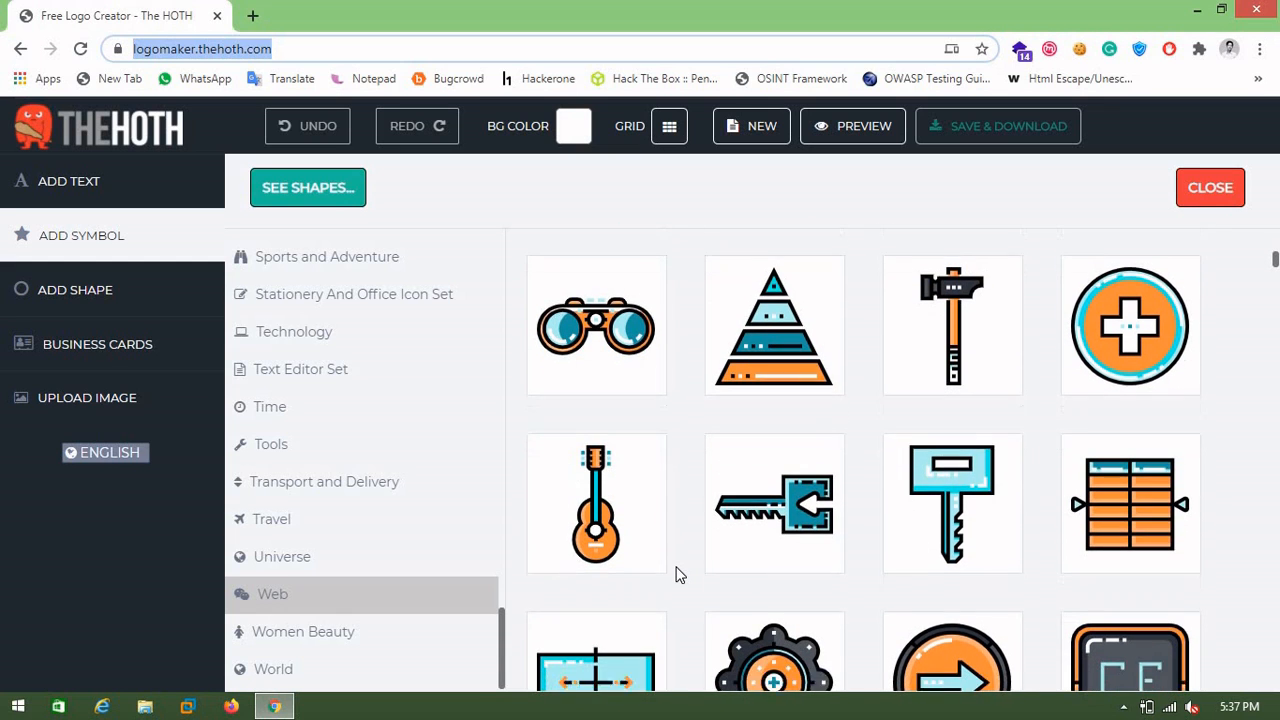
scroll(675, 575, down, 1)
scroll(675, 575, down, 1)
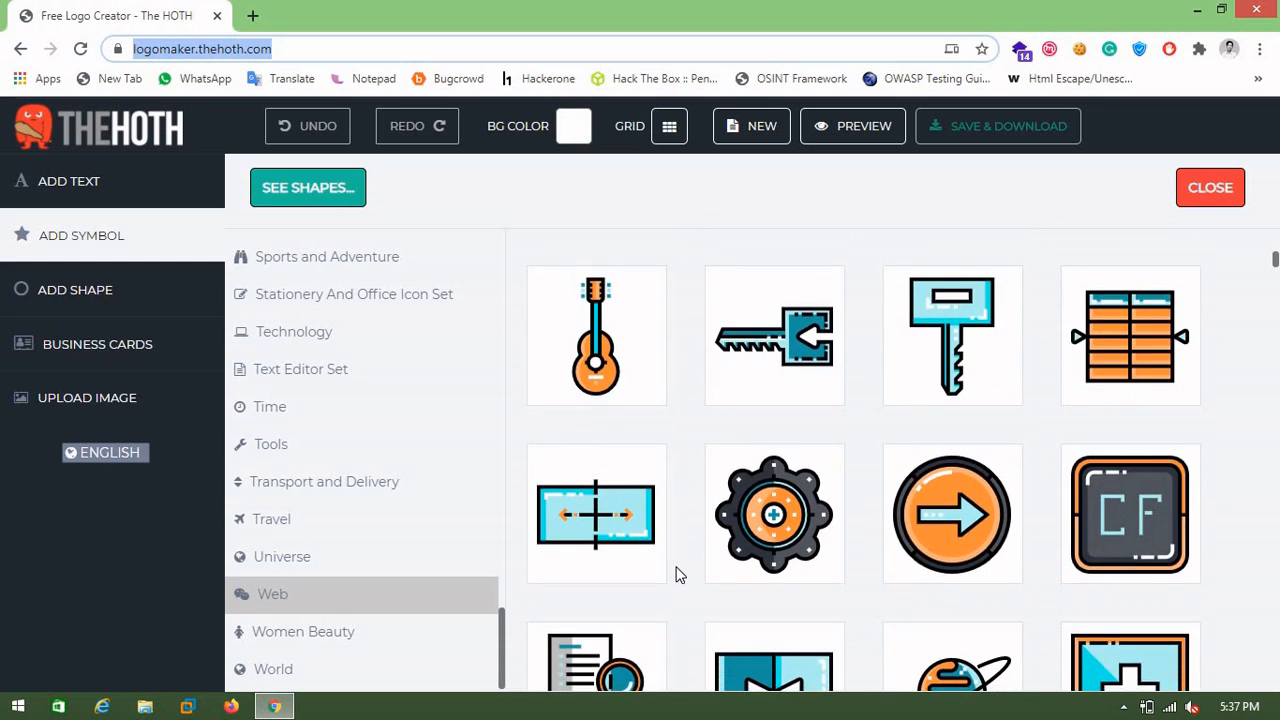
scroll(675, 575, down, 2)
scroll(675, 575, down, 4)
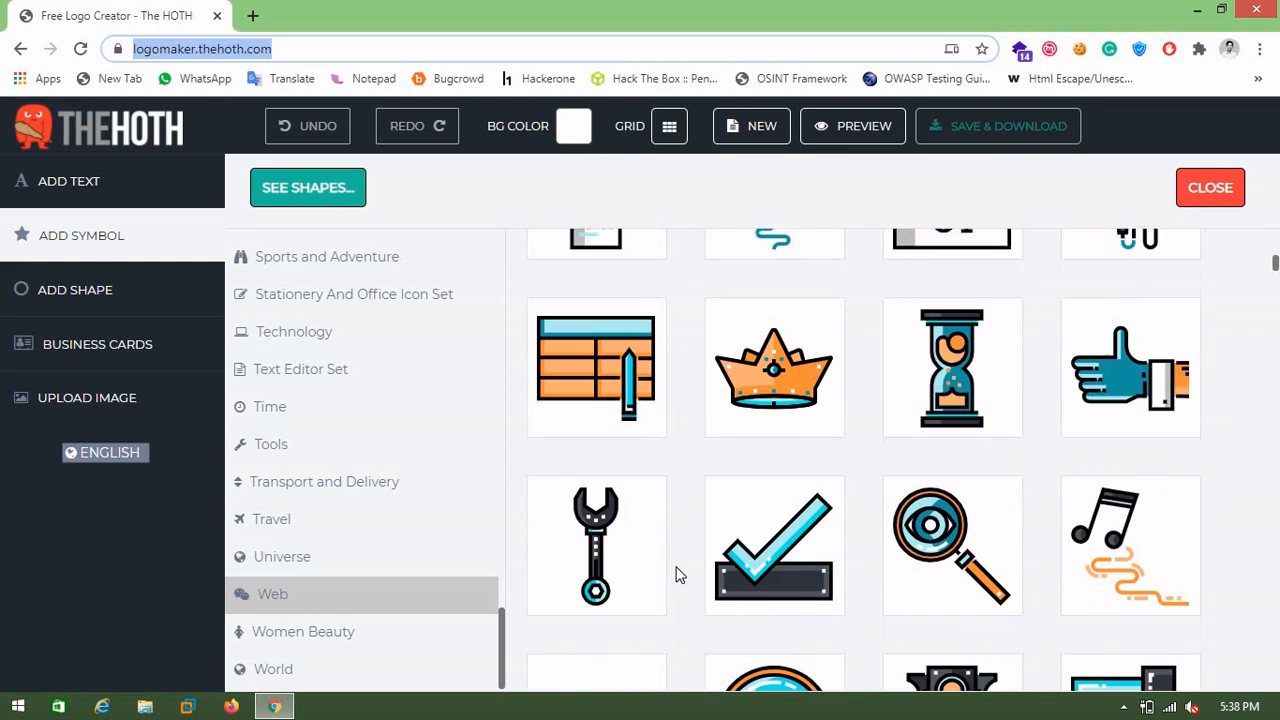
scroll(675, 575, down, 2)
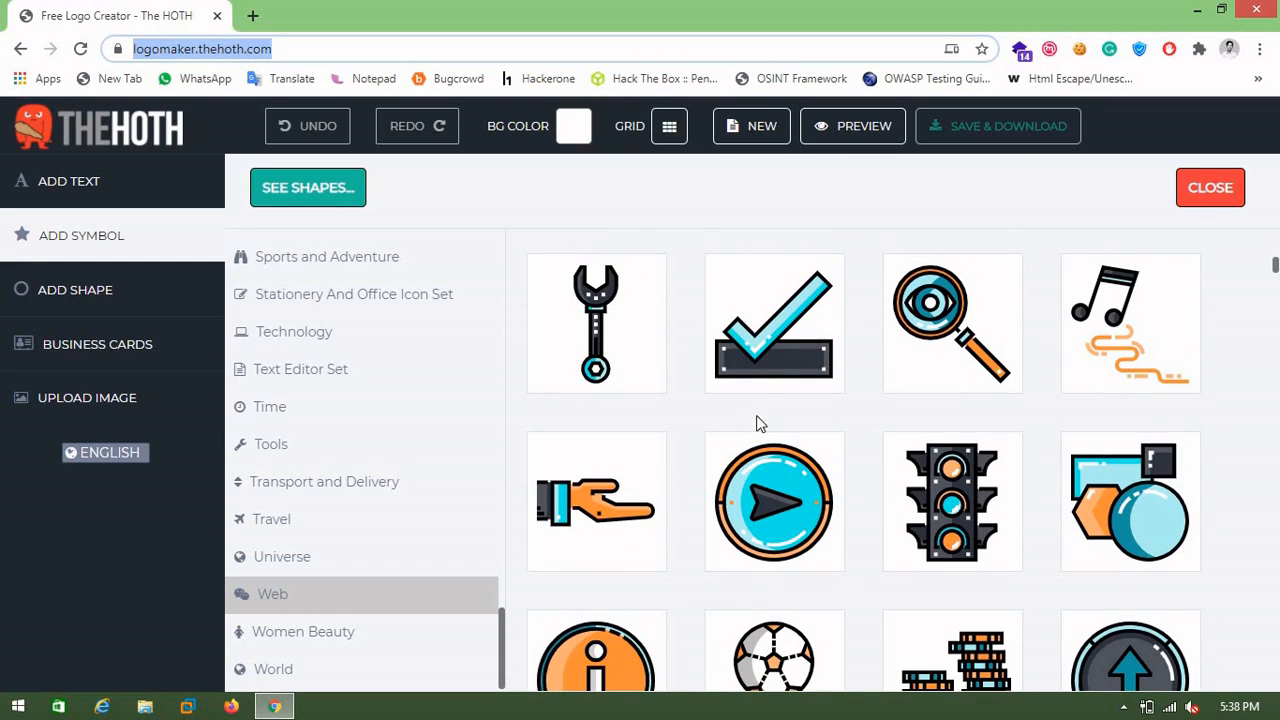
click(772, 358)
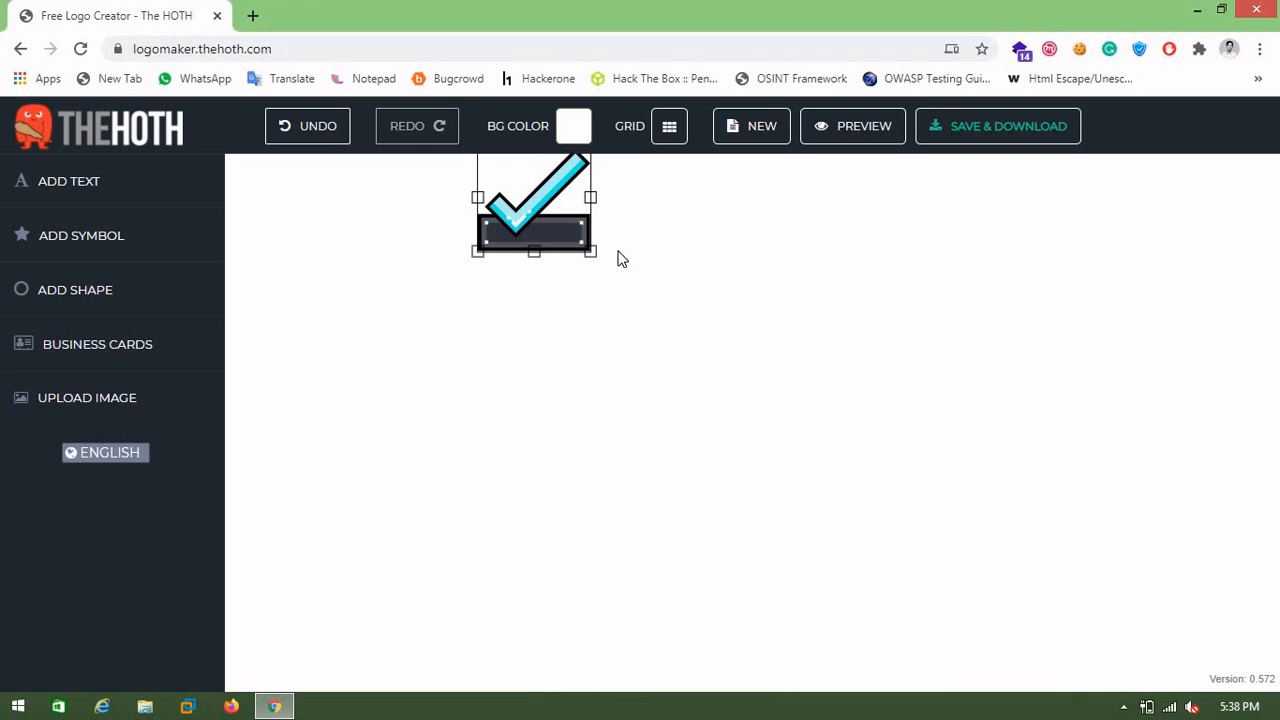
drag(541, 210, 541, 379)
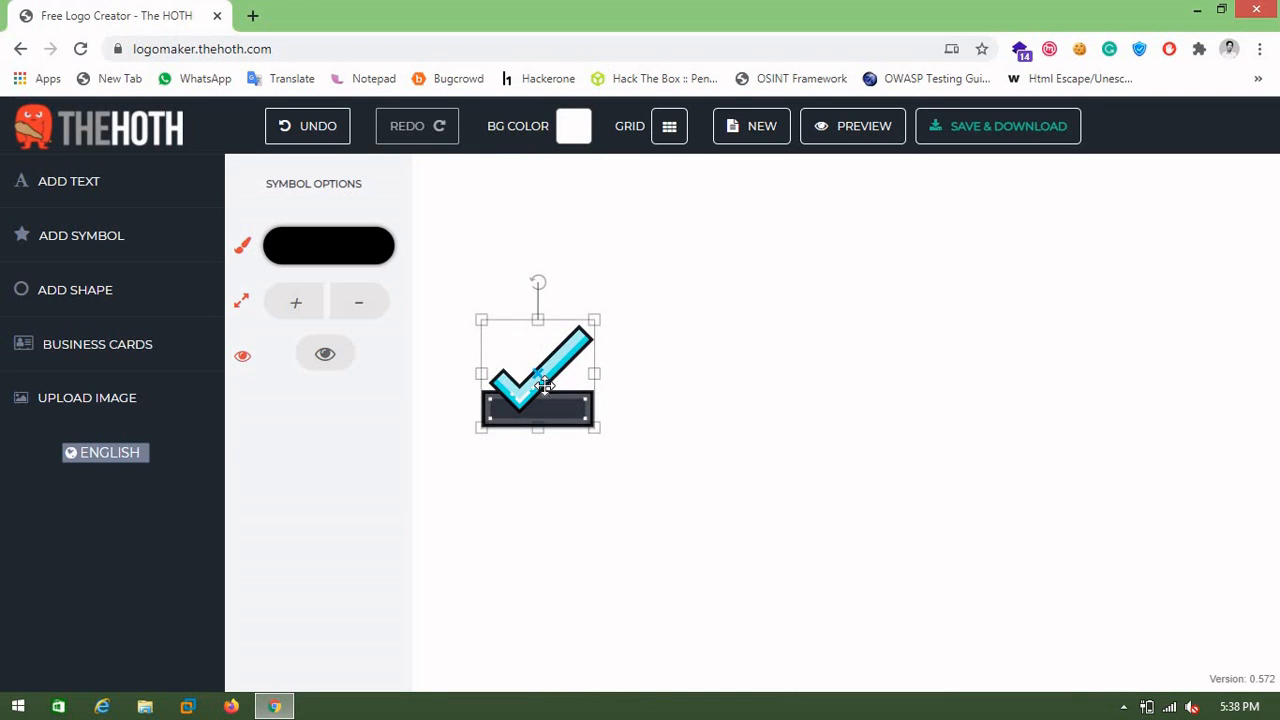
click(786, 350)
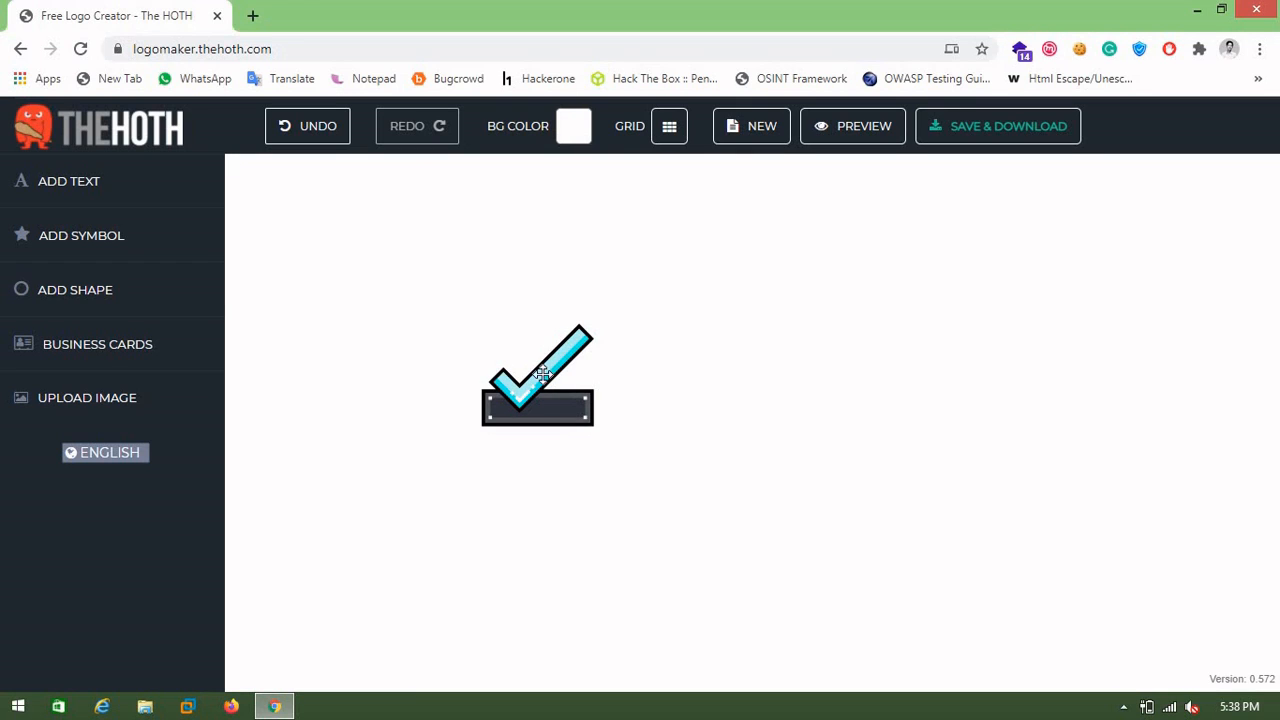
Recolor the light blue part of the checkmark to bright cyan #09e5ed.
click(541, 372)
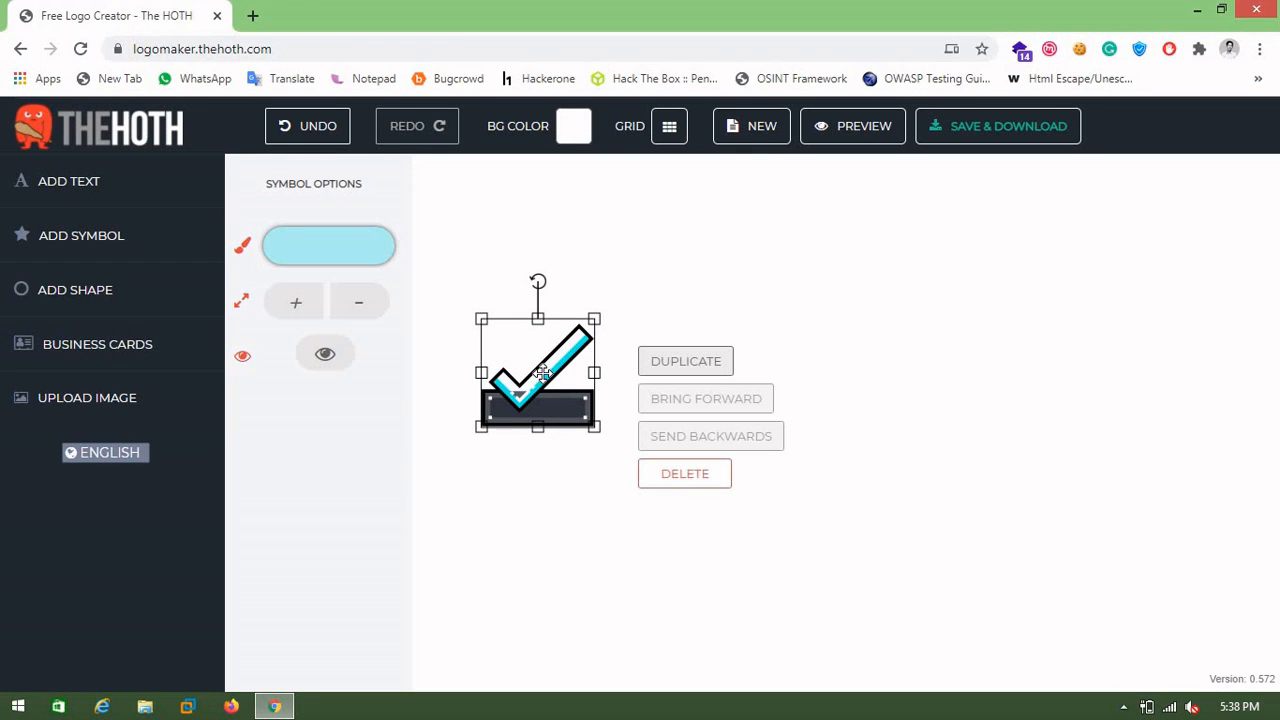
click(355, 246)
click(461, 274)
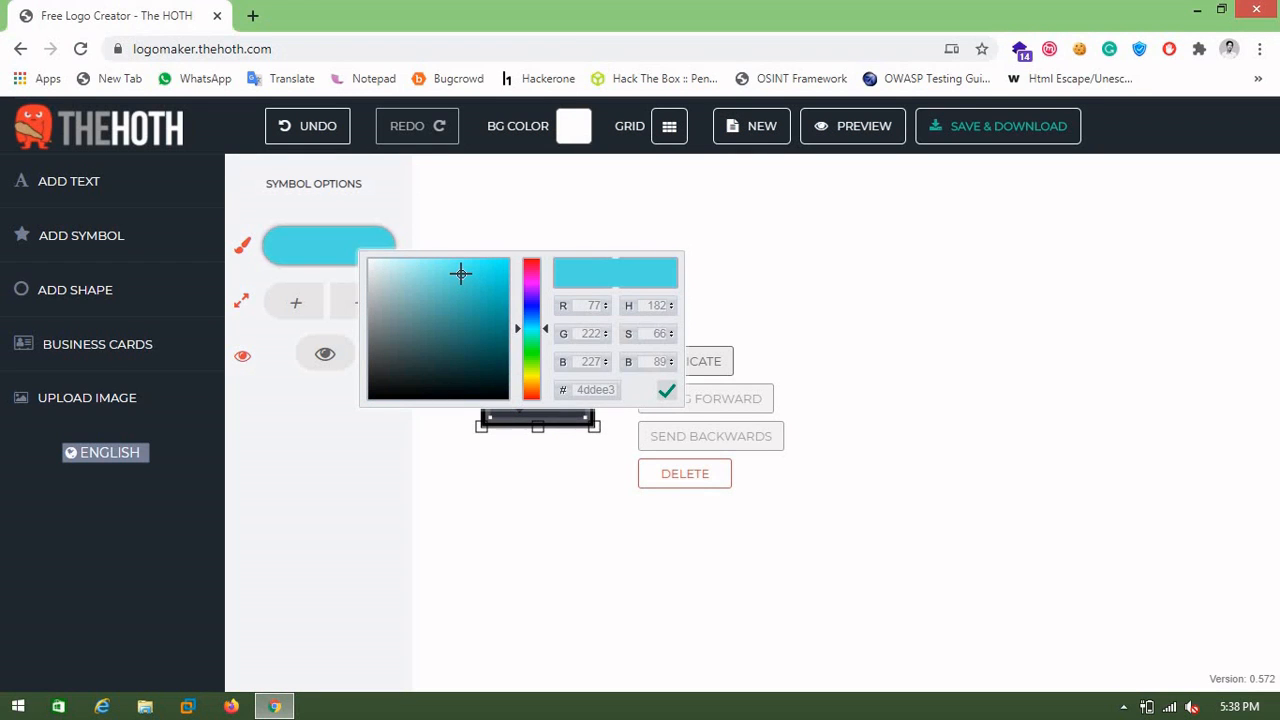
click(503, 268)
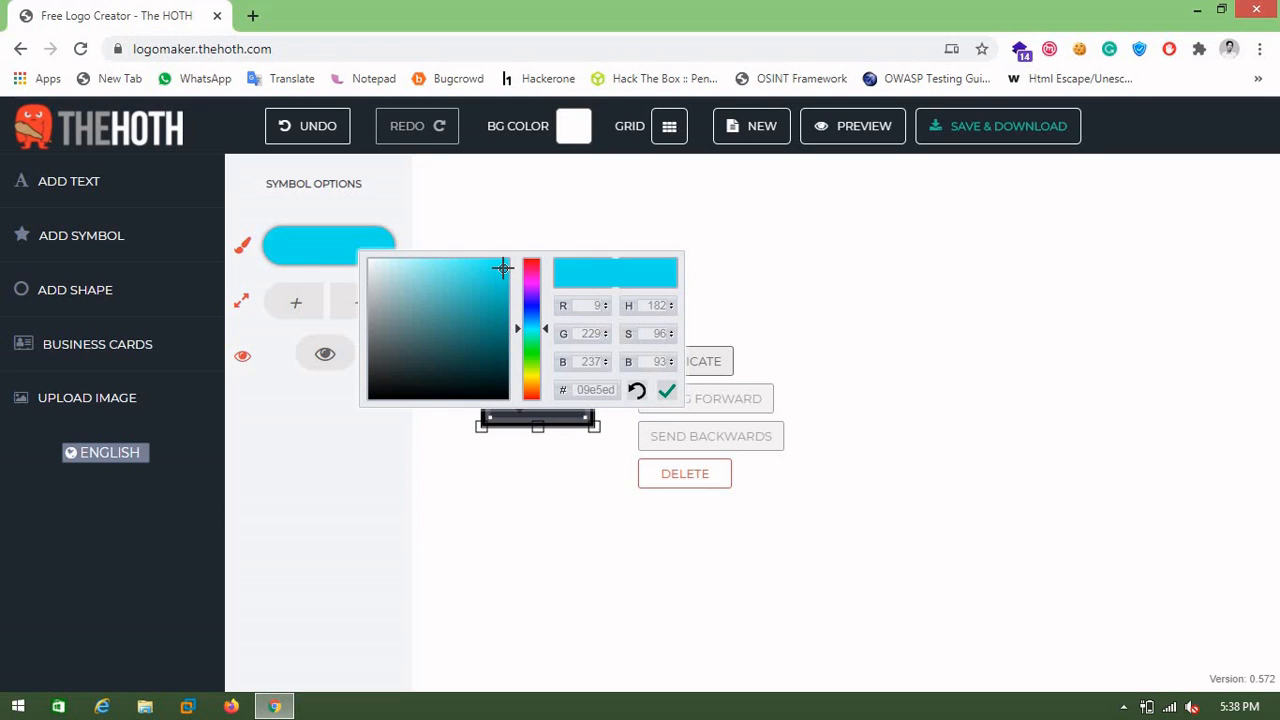
click(577, 230)
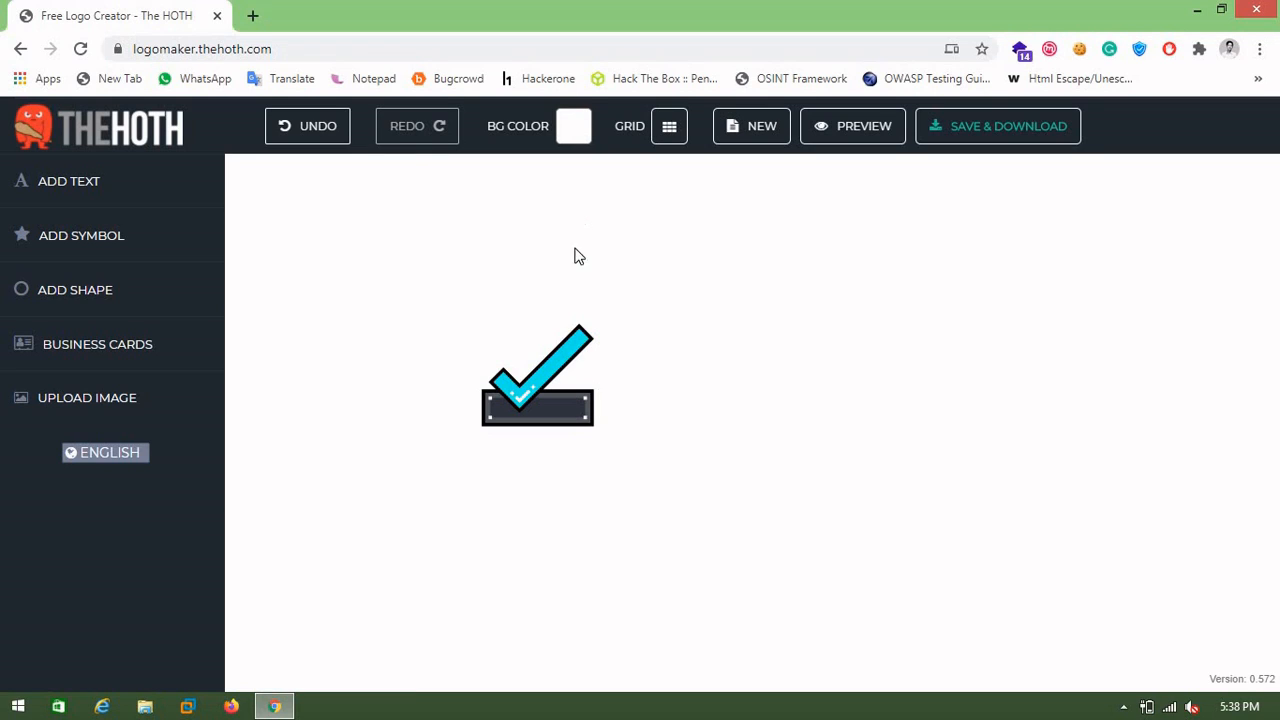
Recolor the inside of the dark bar beneath the checkmark to near-black #13151a.
click(577, 416)
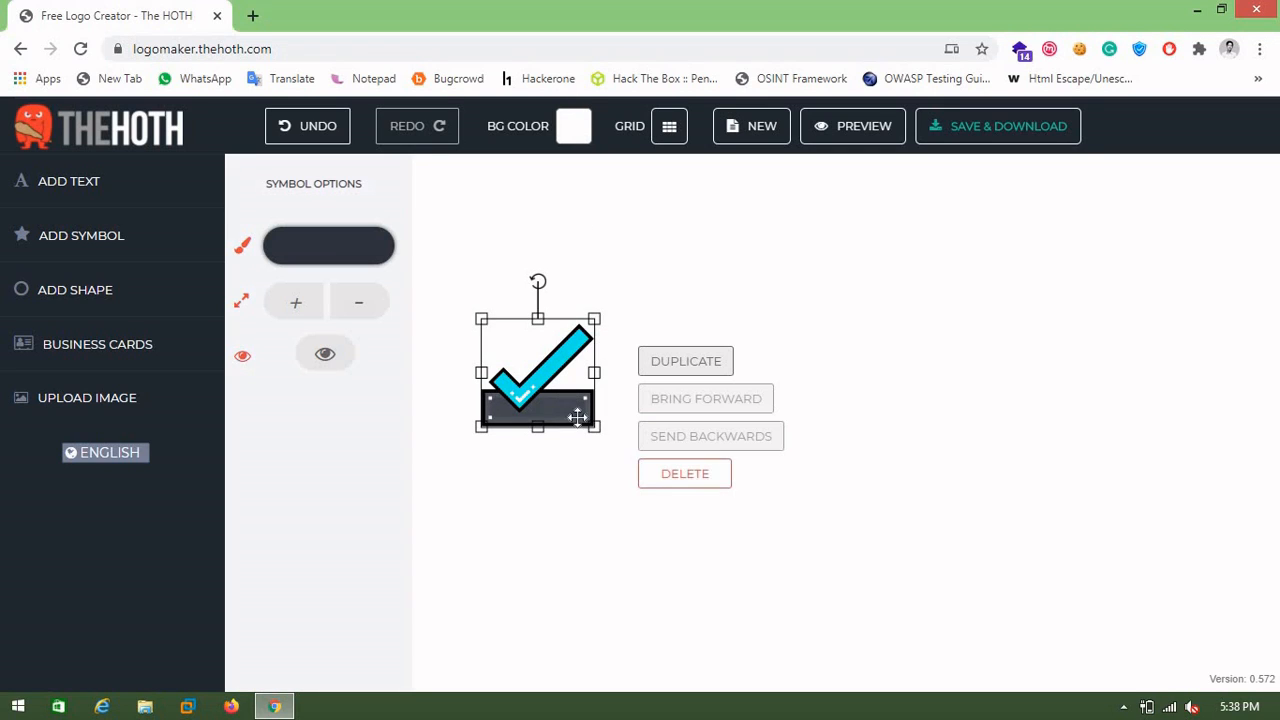
click(335, 256)
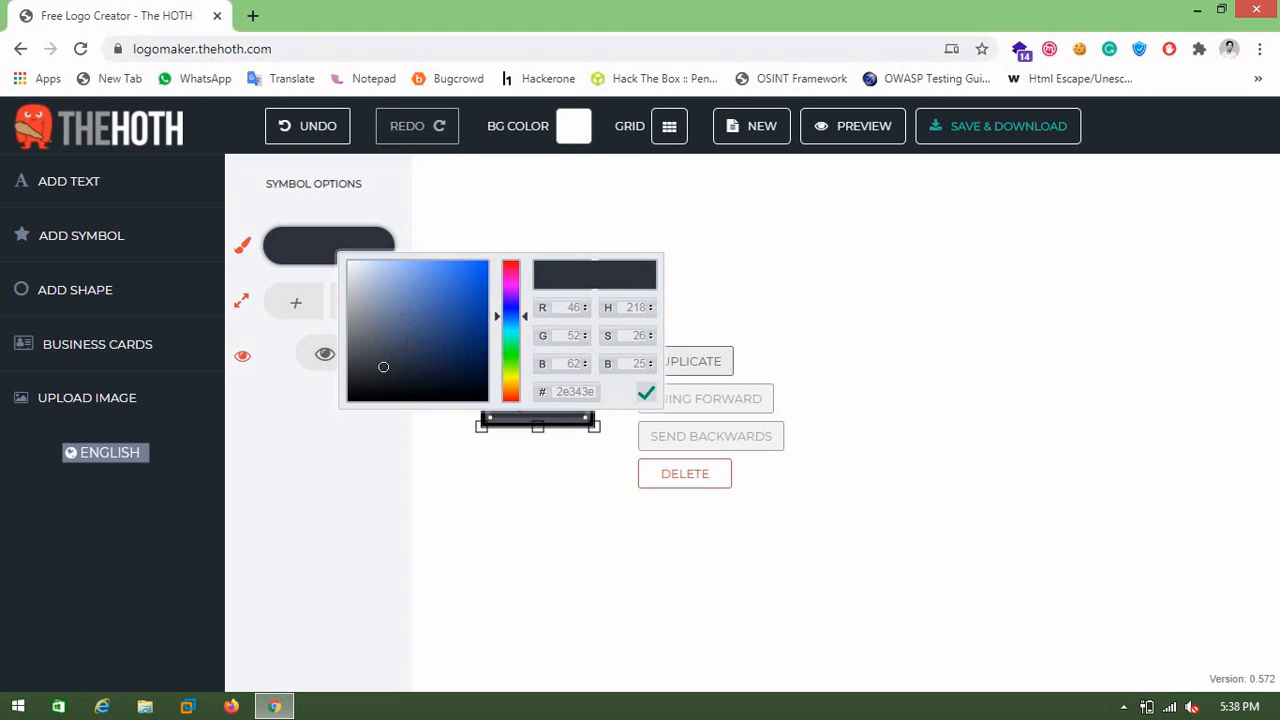
click(388, 385)
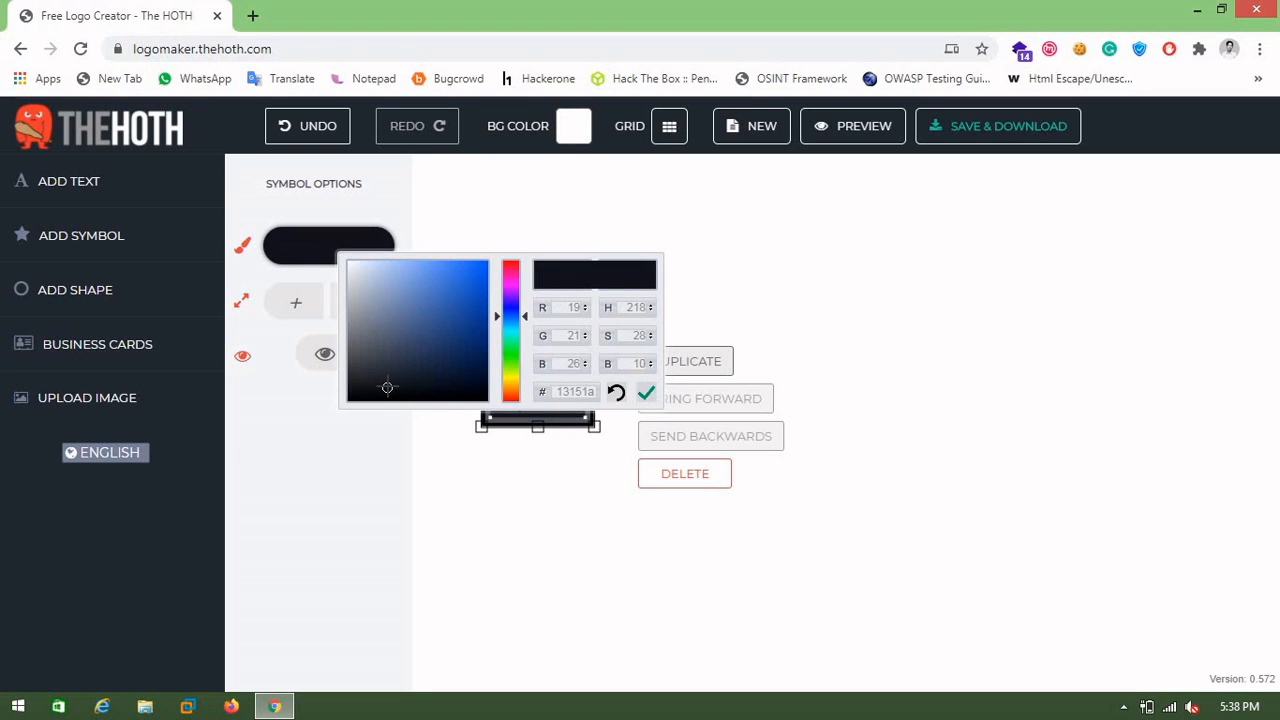
click(539, 213)
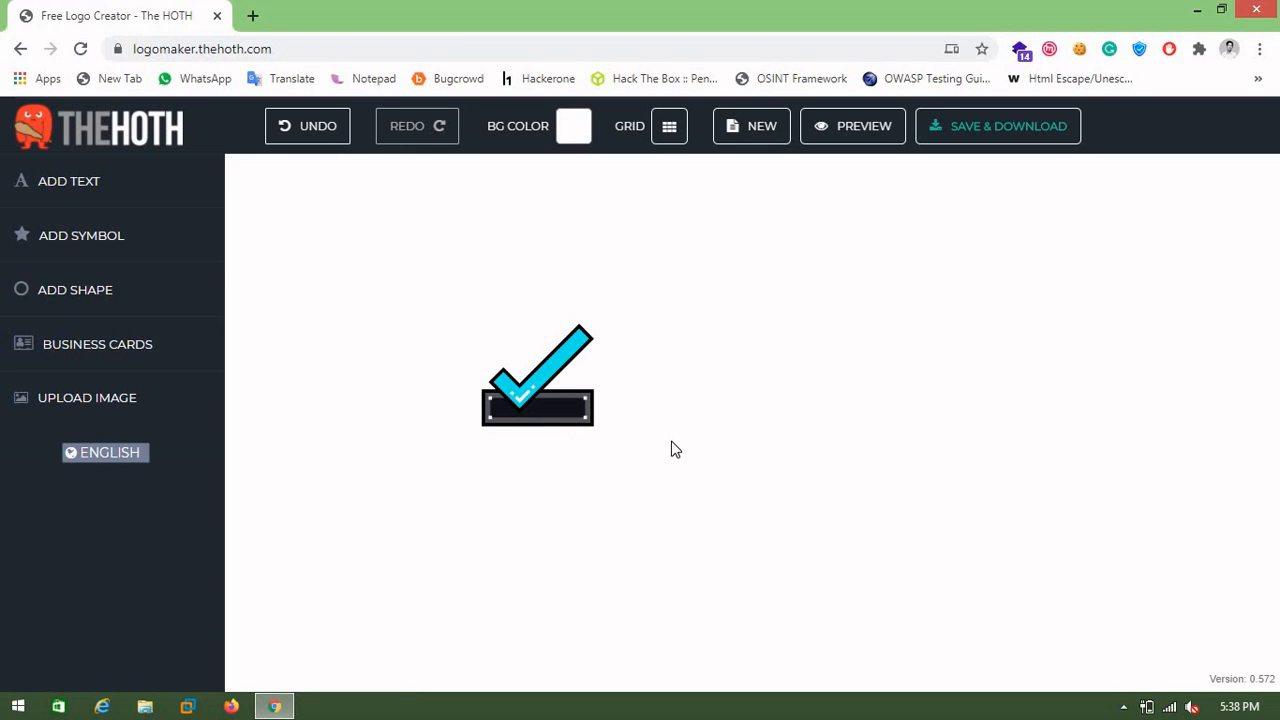
Add the circular ring shape whose thick stroke tapers to a thin line.
click(118, 289)
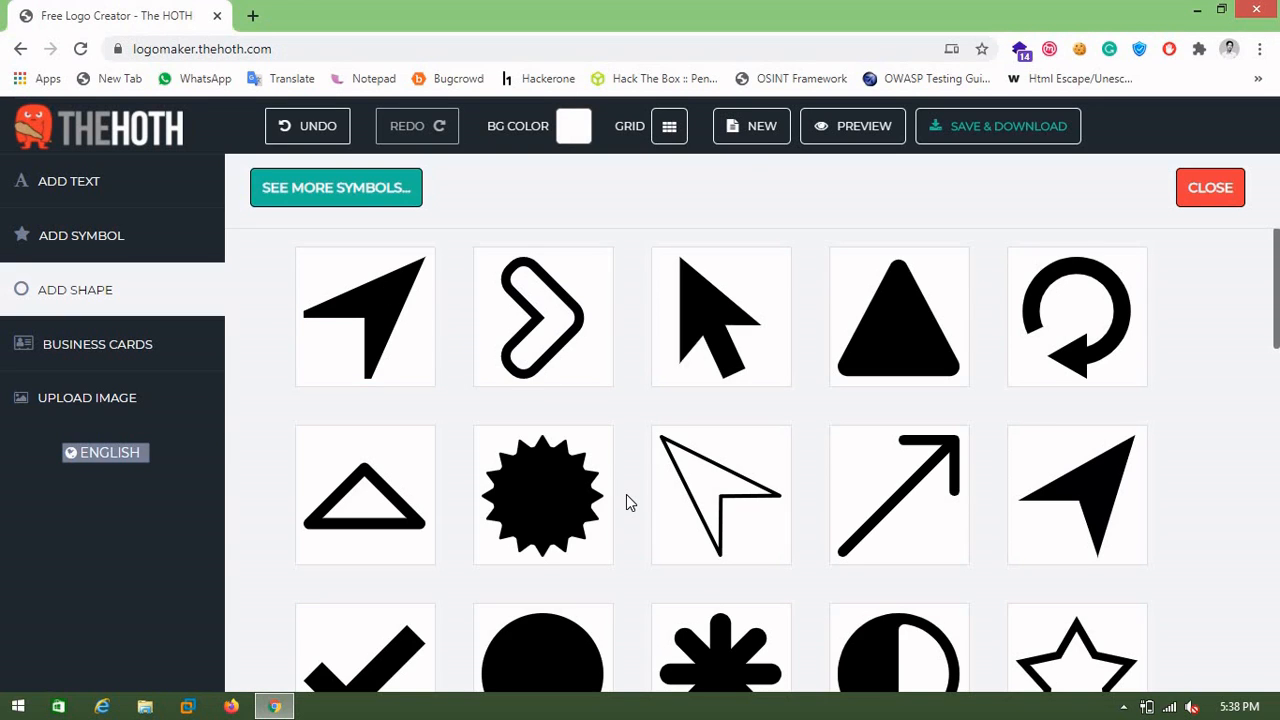
scroll(626, 494, down, 4)
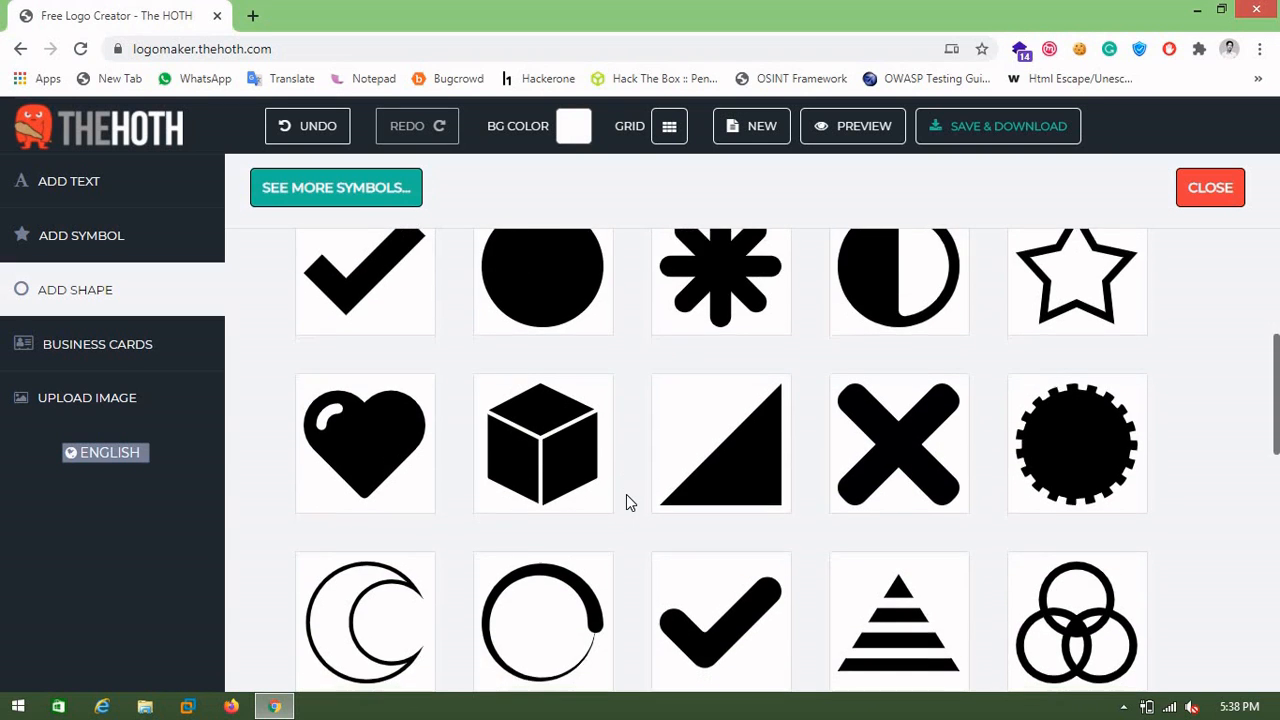
scroll(626, 502, down, 3)
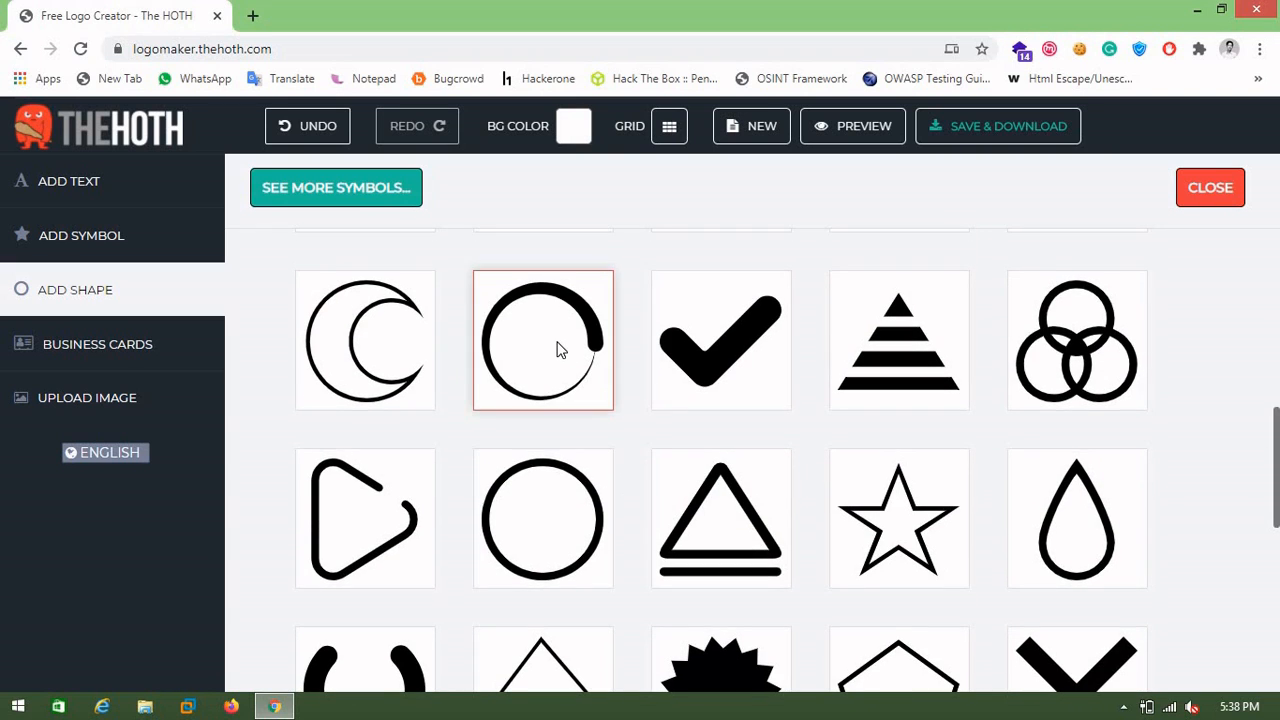
click(560, 349)
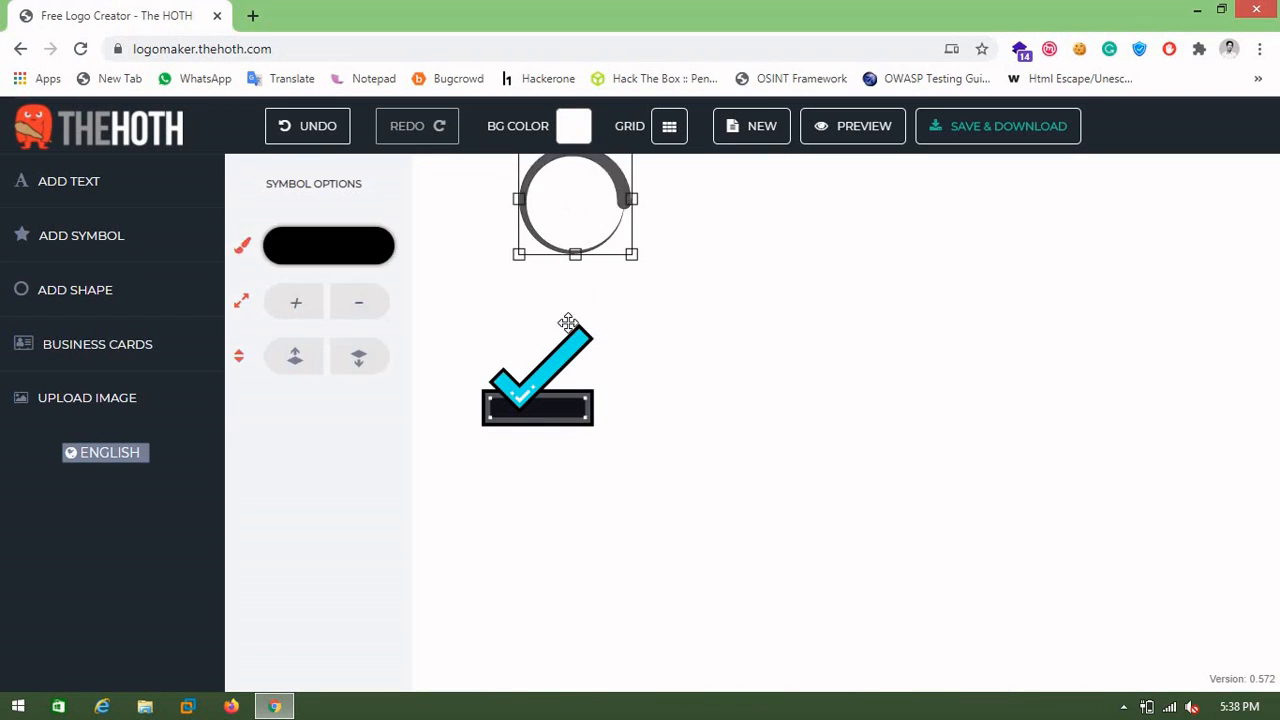
Enlarge the tapered ring and center it around the checkmark symbol.
drag(567, 322, 517, 252)
drag(573, 303, 549, 370)
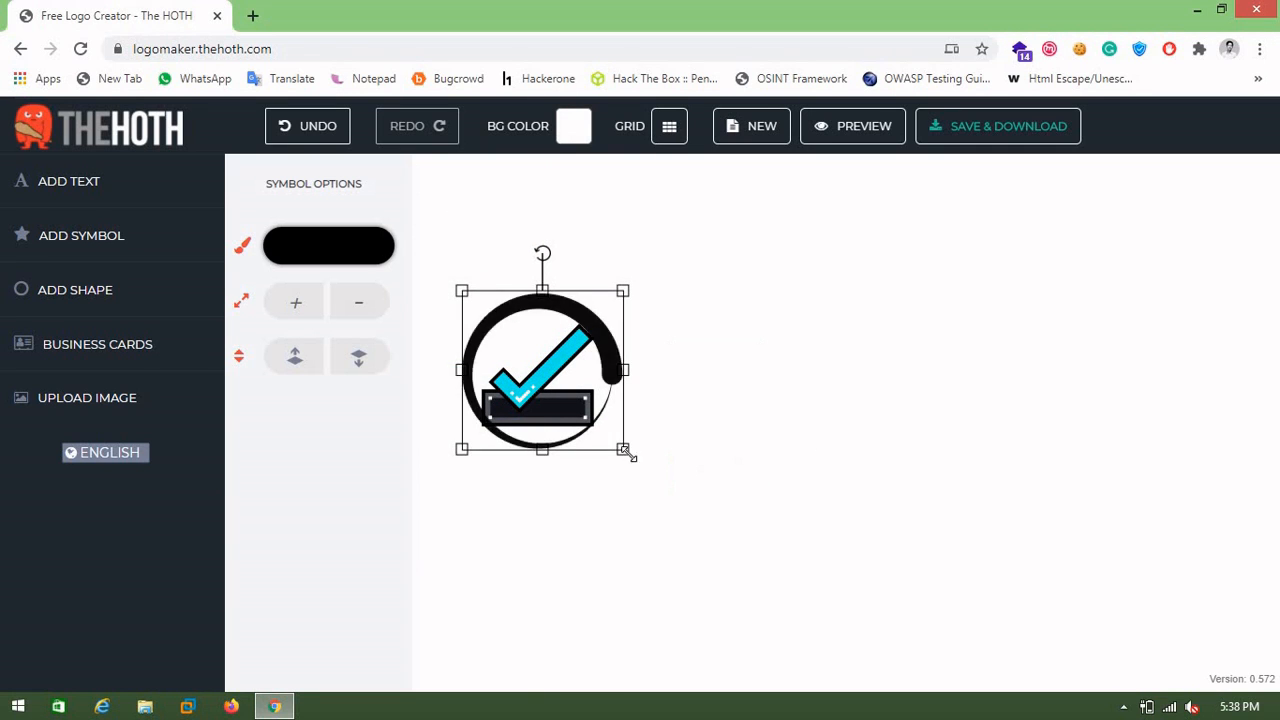
drag(624, 451, 668, 488)
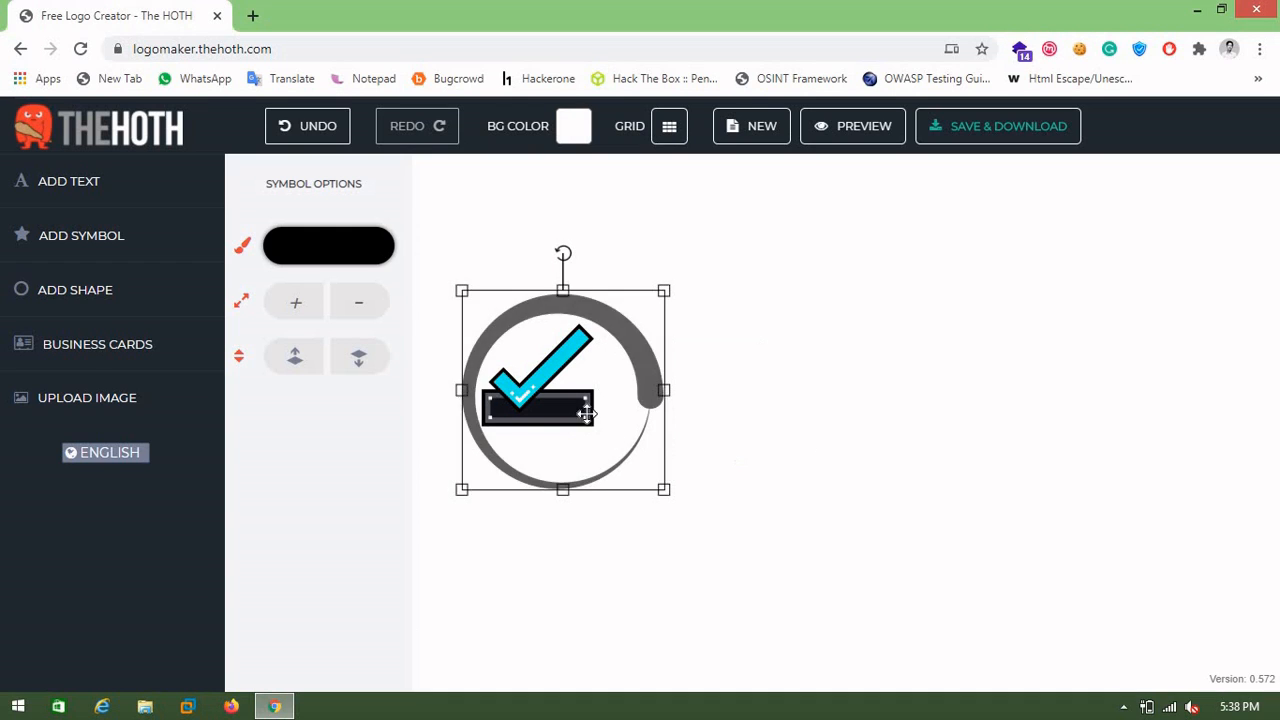
click(587, 413)
drag(587, 413, 560, 397)
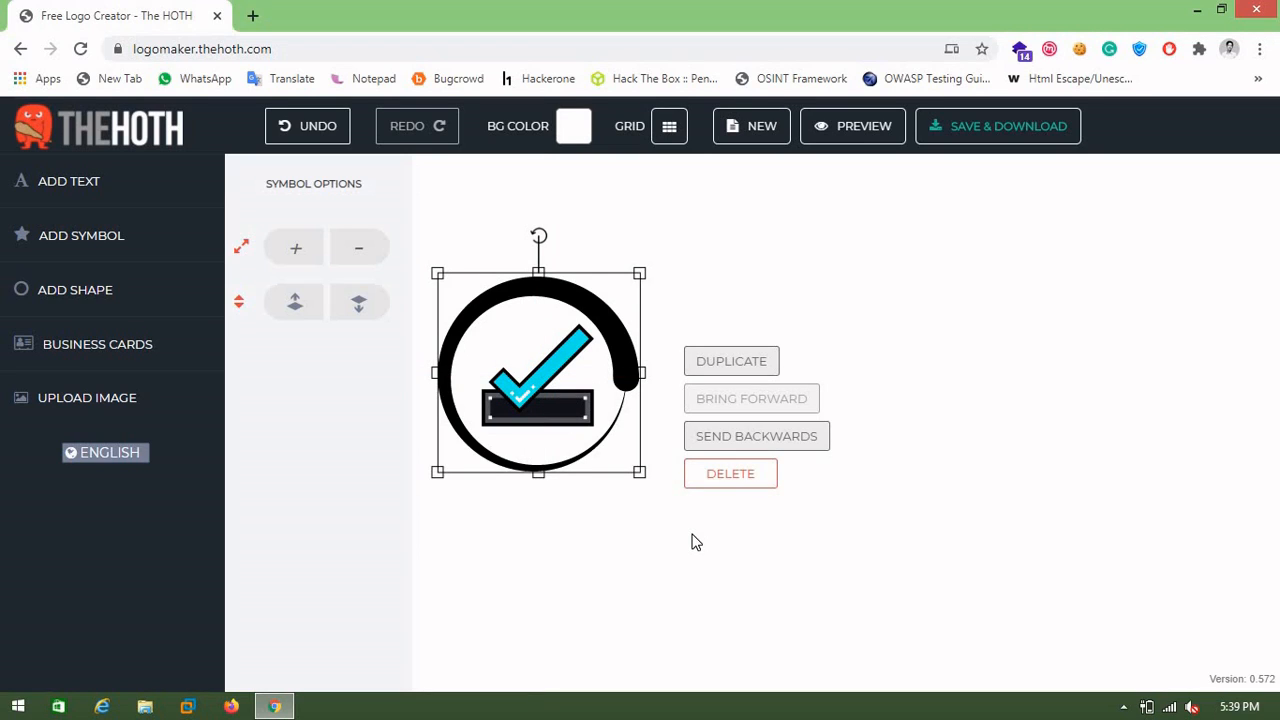
click(695, 541)
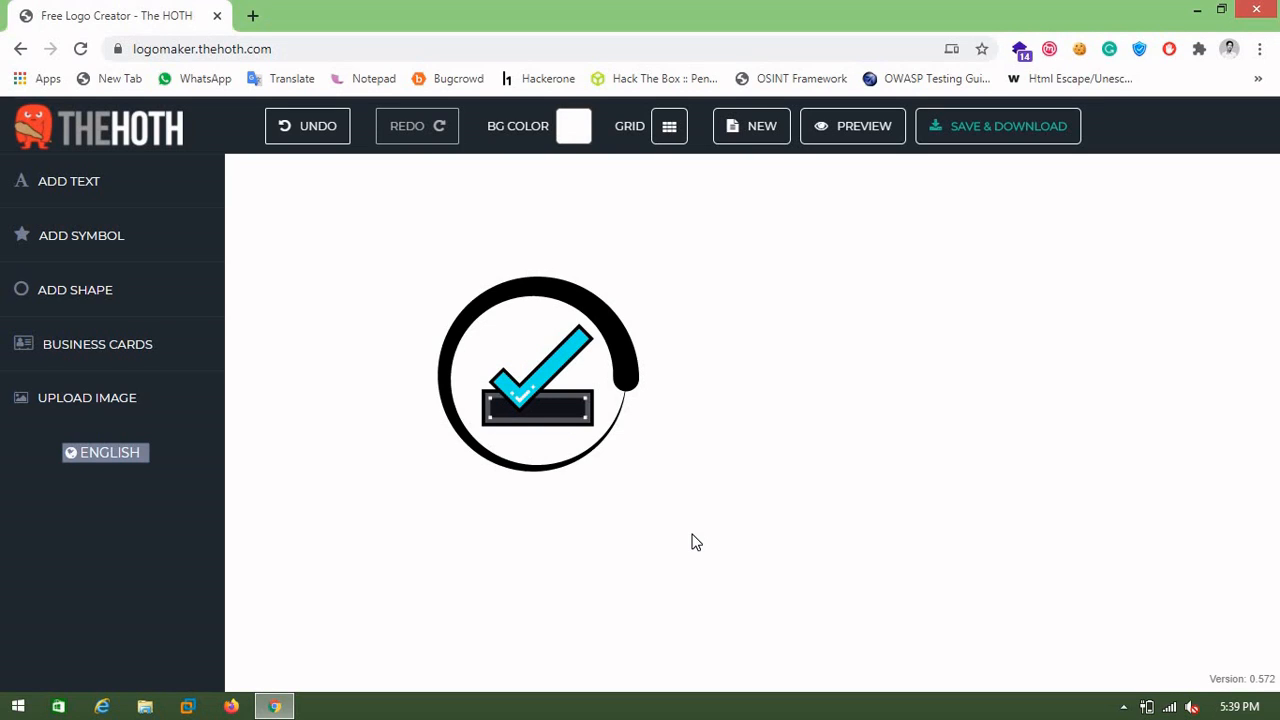
Recolor the tapered ring from pure black to a slightly lighter near-black.
click(624, 364)
click(344, 244)
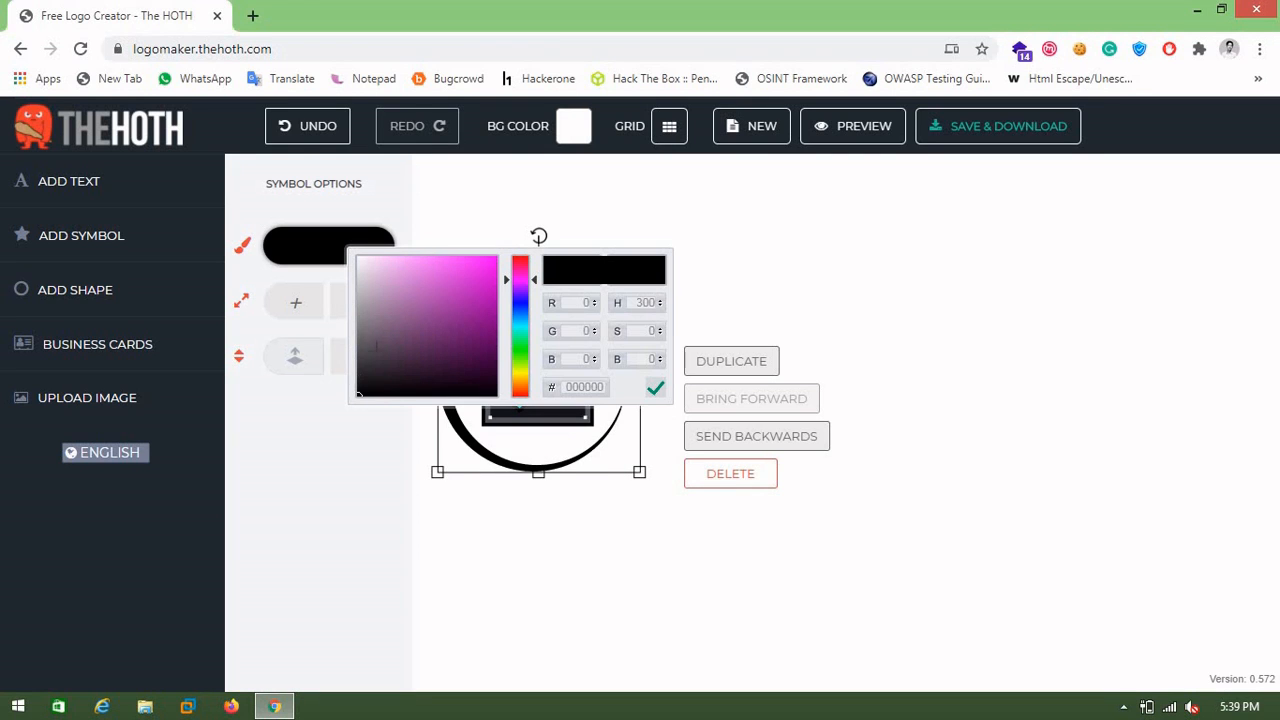
click(389, 530)
click(552, 577)
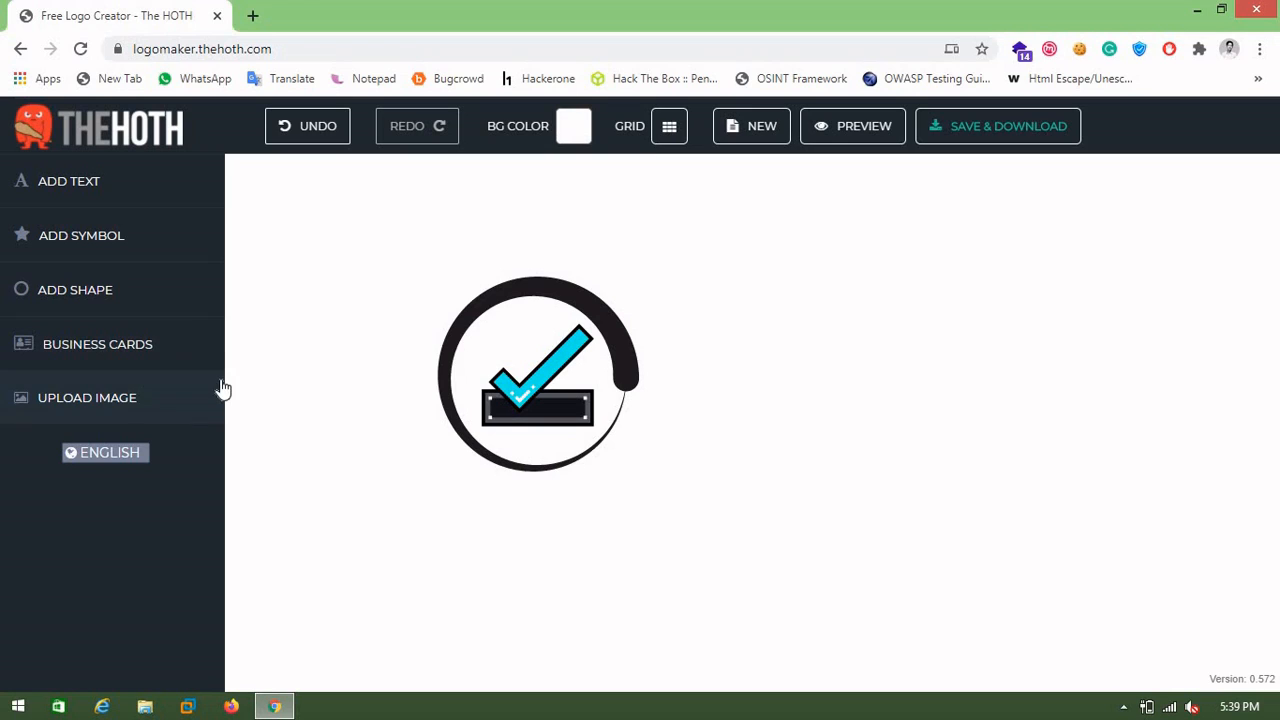
Add a text object and place it just right of the ring, level with the checkmark.
click(89, 185)
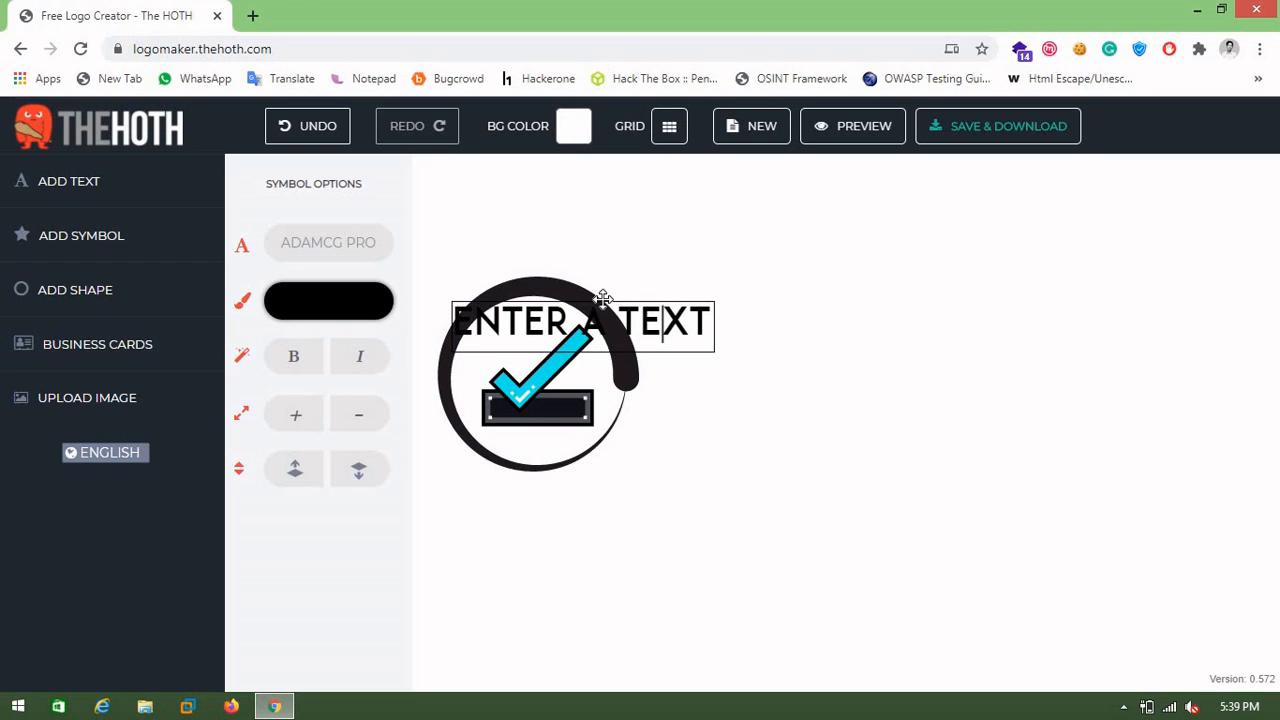
click(648, 314)
drag(648, 314, 638, 311)
key(ctrl+z)
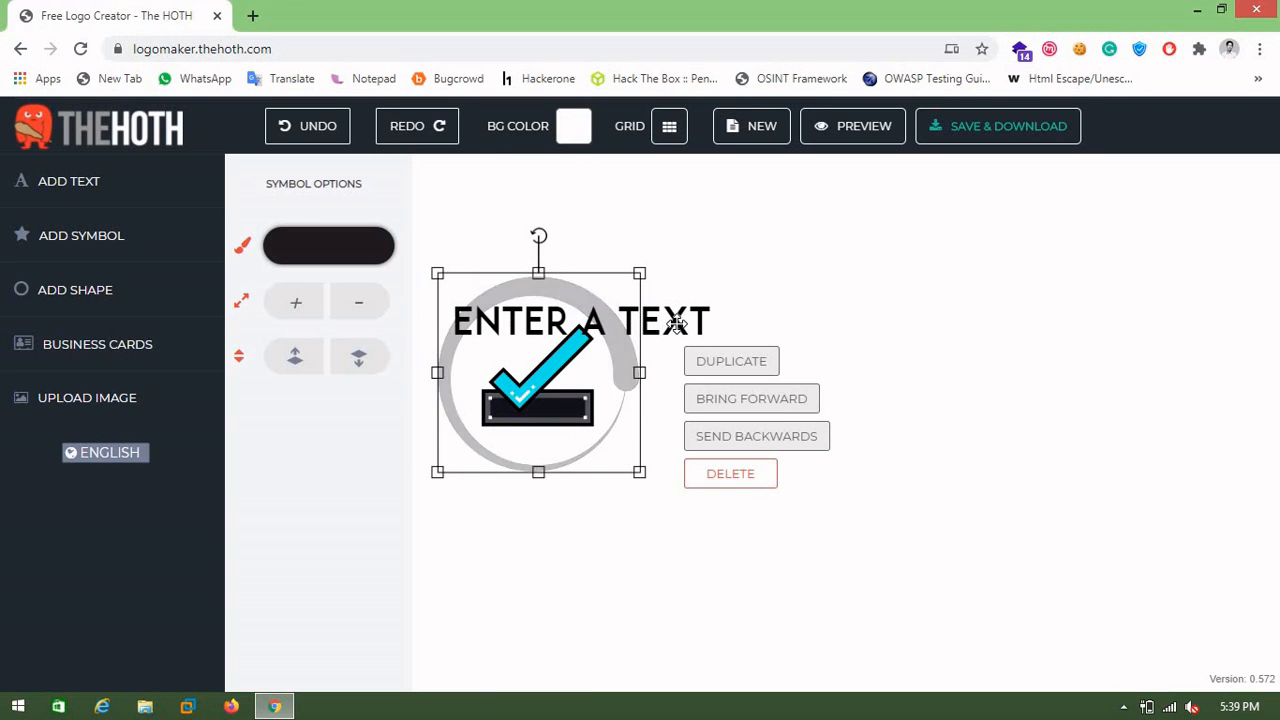
click(677, 324)
drag(713, 326, 881, 341)
Replace the placeholder text beside the ring with CYBER ASSET.
double_click(850, 341)
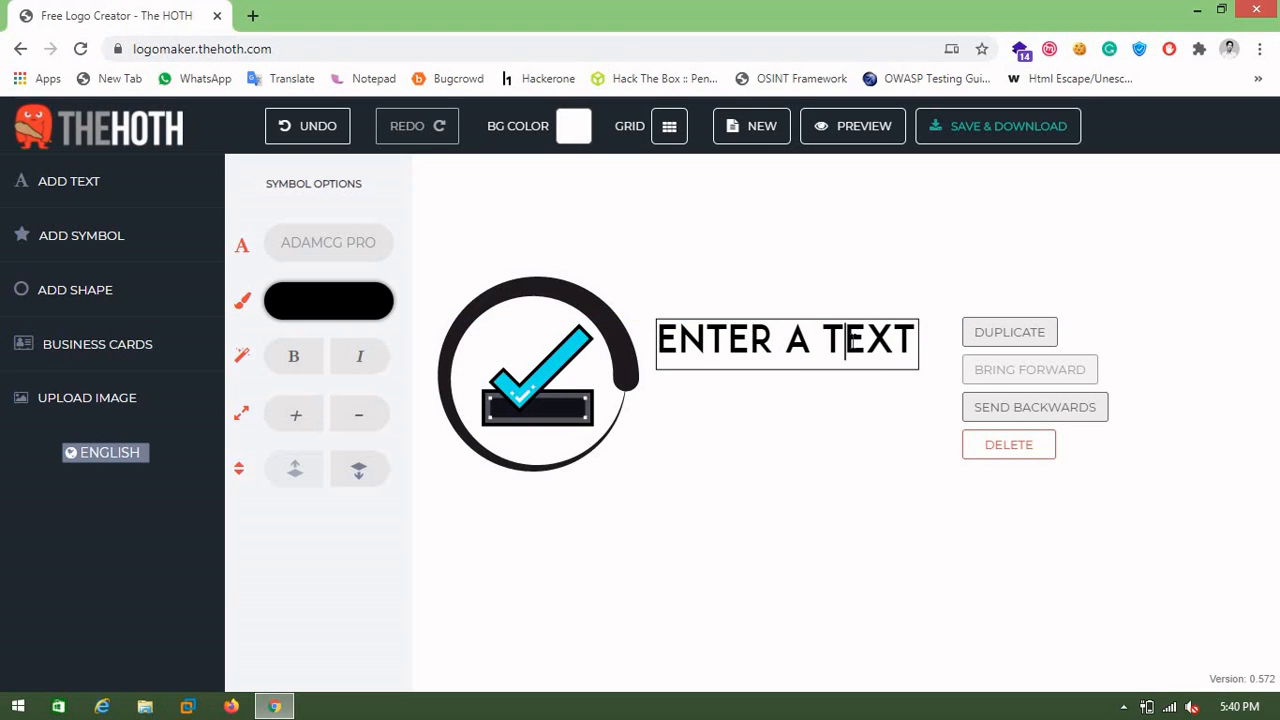
key(ctrl+a)
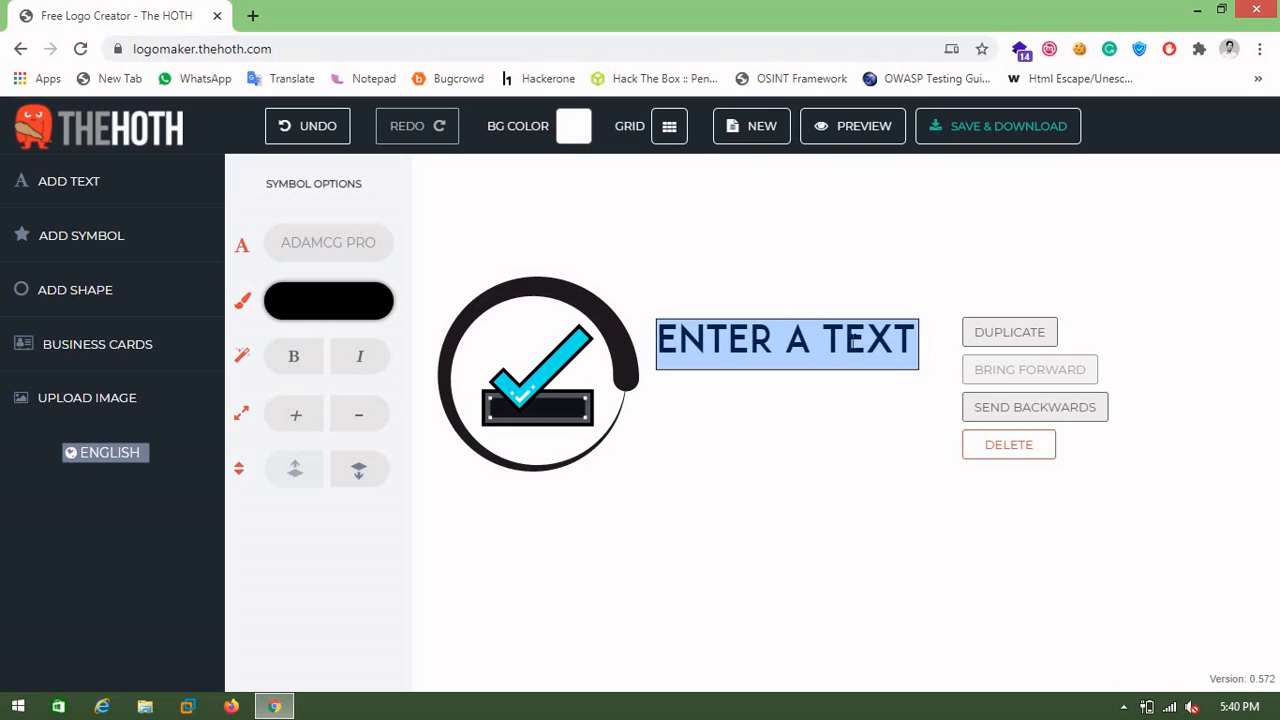
text(CYB)
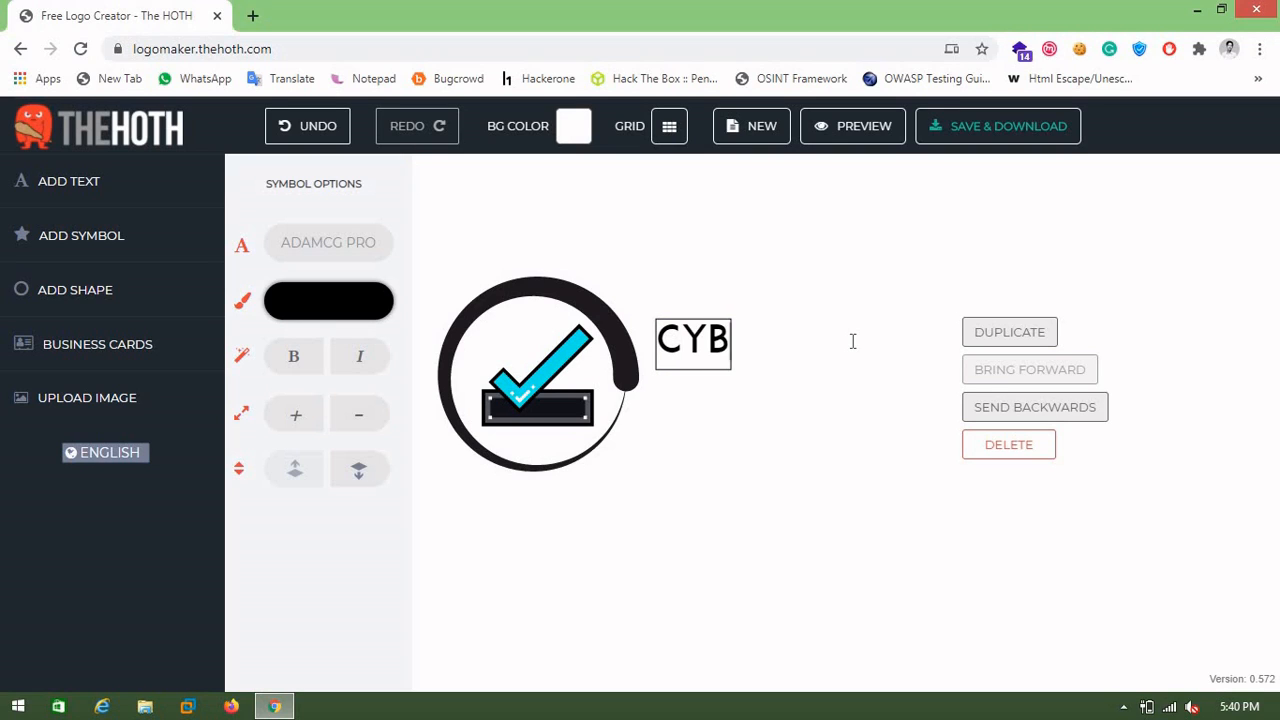
text(ER ASSET)
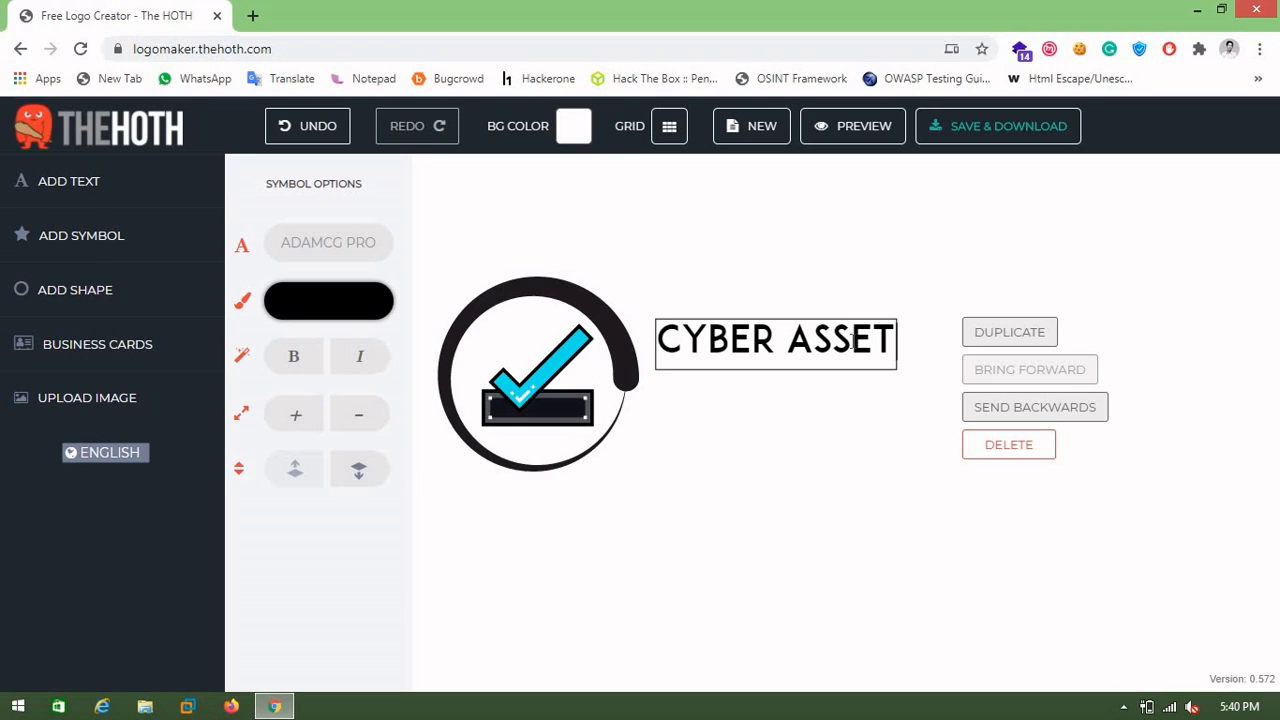
click(846, 436)
Make the CYBER ASSET text bold, trying italics briefly but leaving it upright.
click(838, 343)
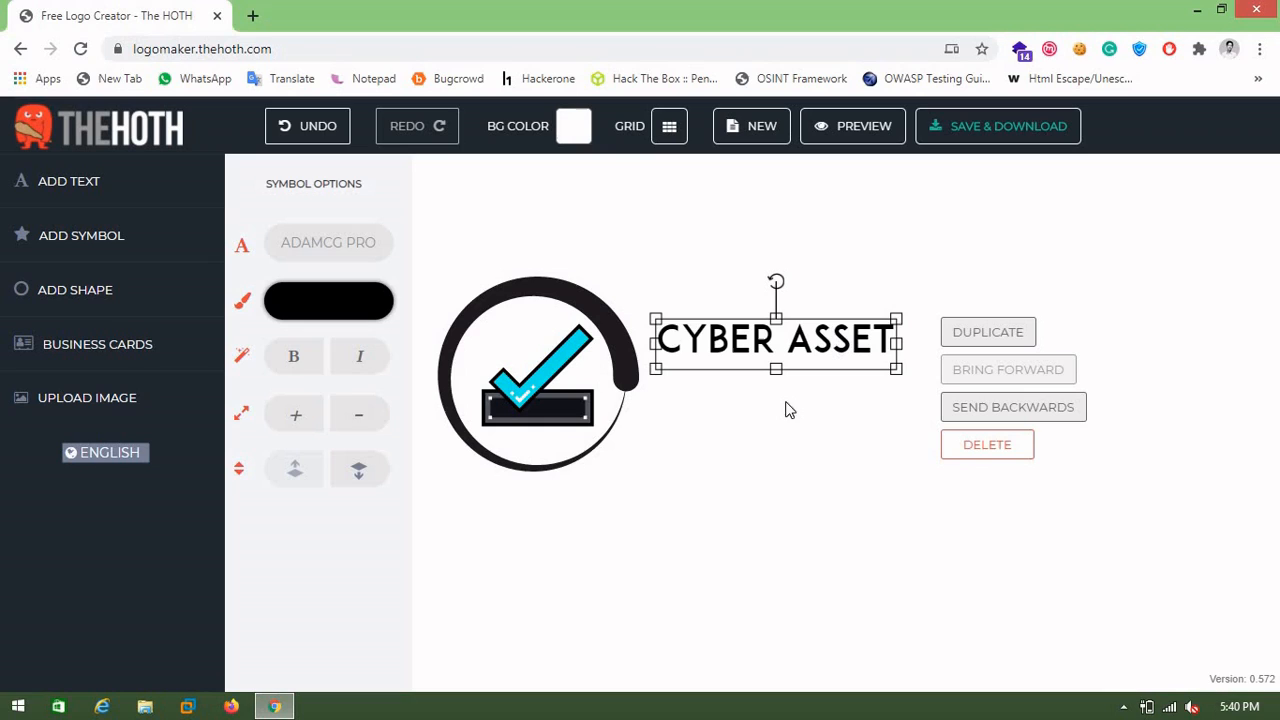
click(309, 361)
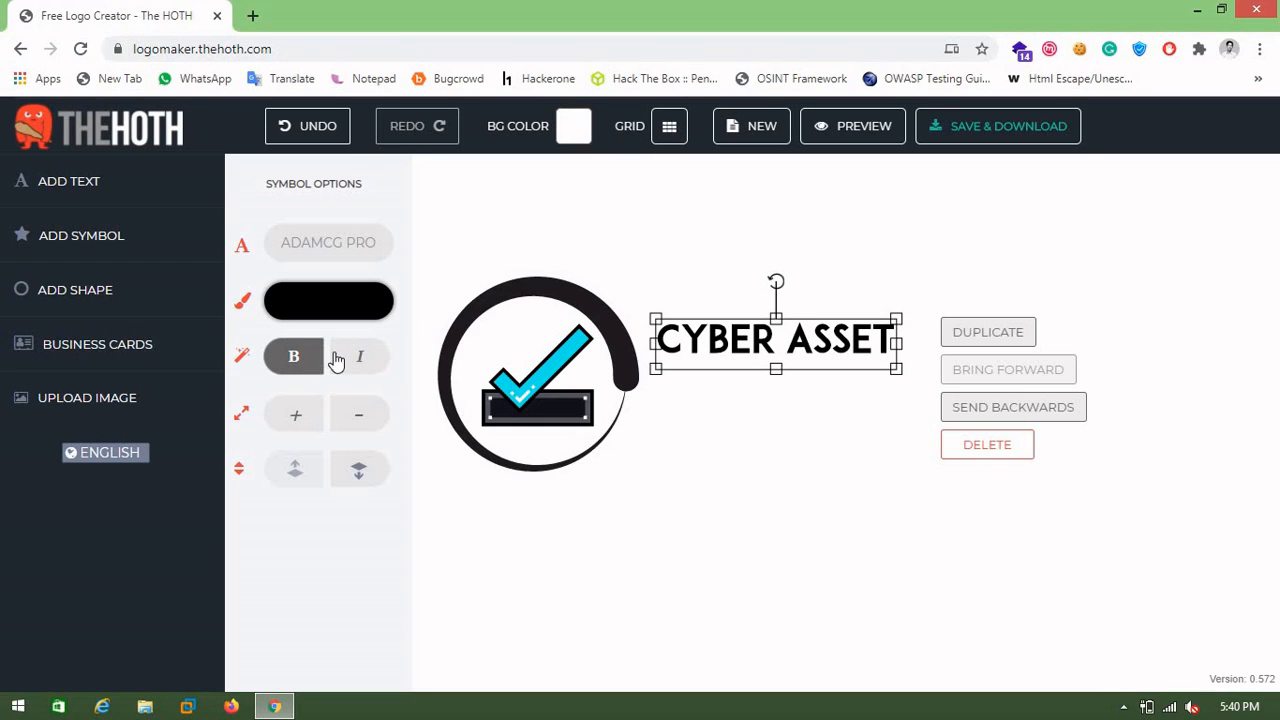
click(359, 364)
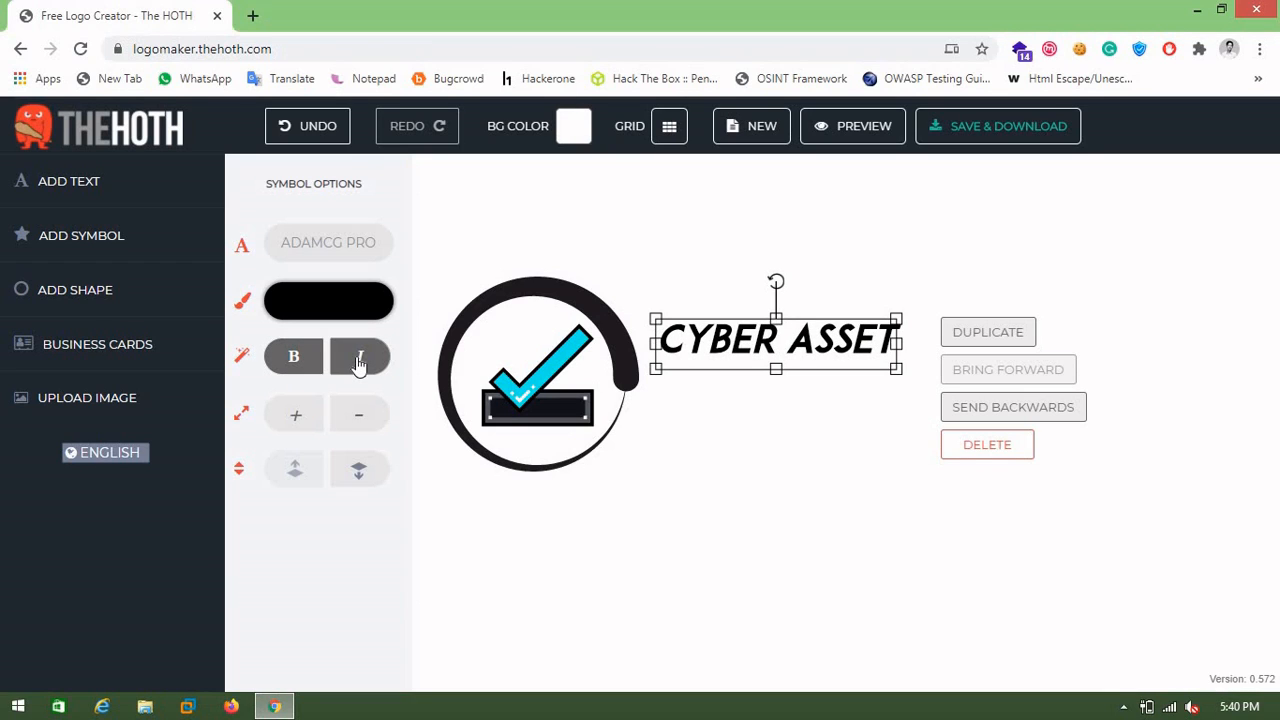
click(359, 364)
click(831, 580)
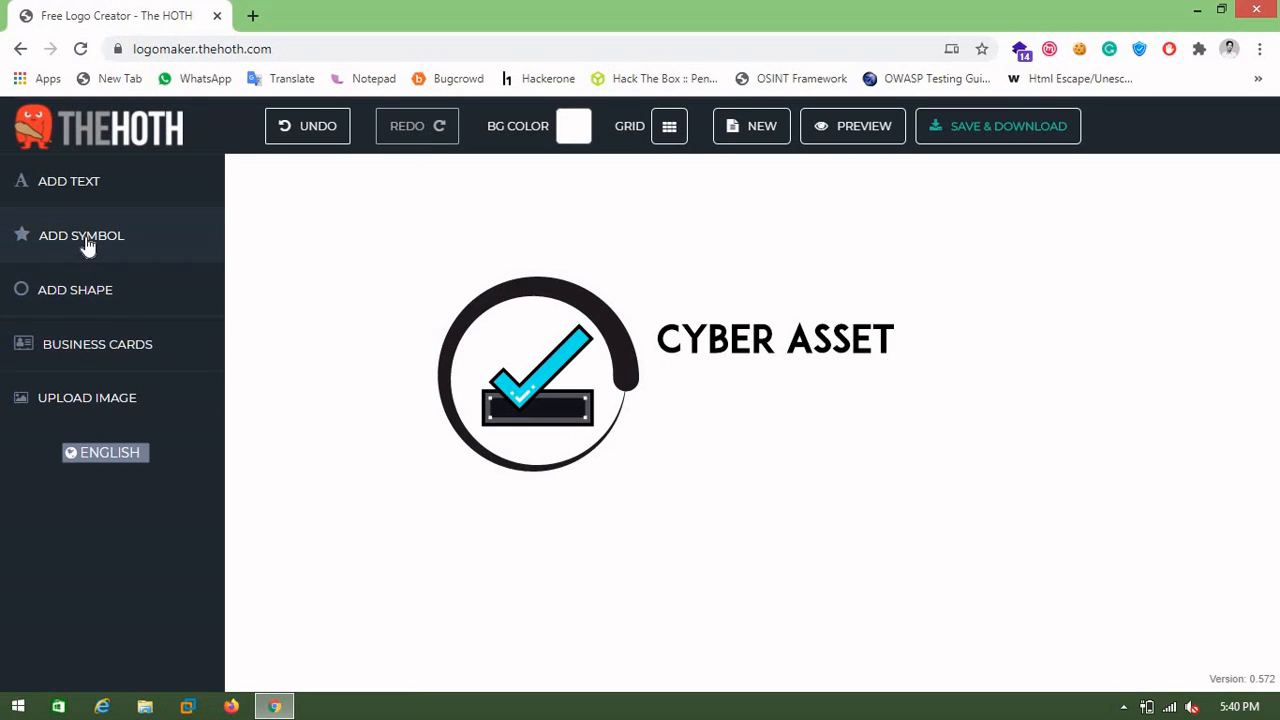
Enlarge the CYBER ASSET text four size steps and move it clear of the ring, just to its right.
click(803, 343)
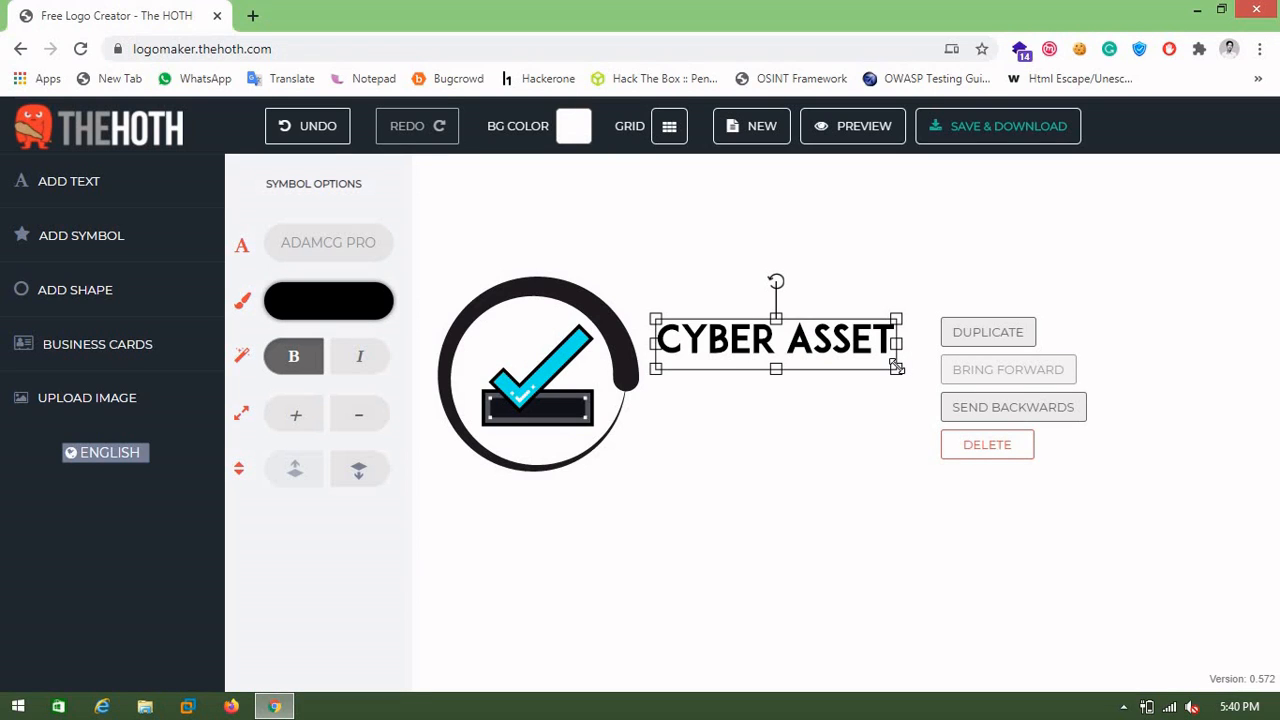
click(297, 416)
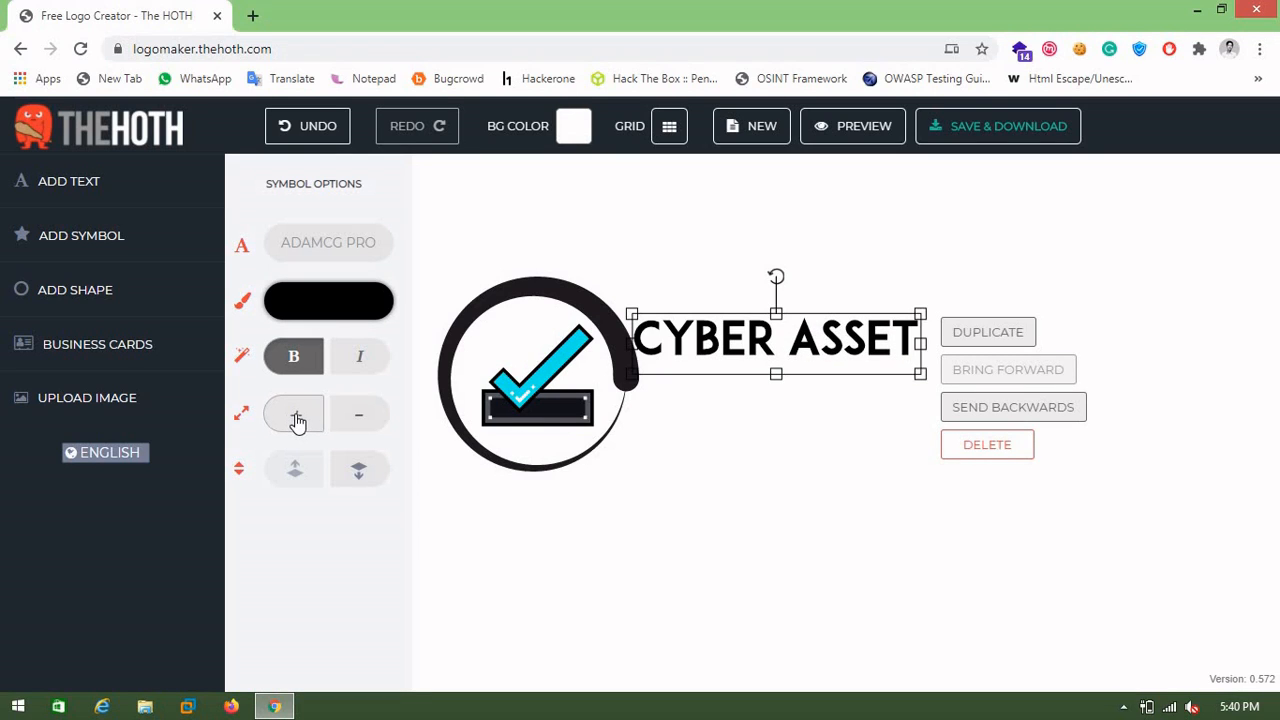
click(297, 416)
click(297, 418)
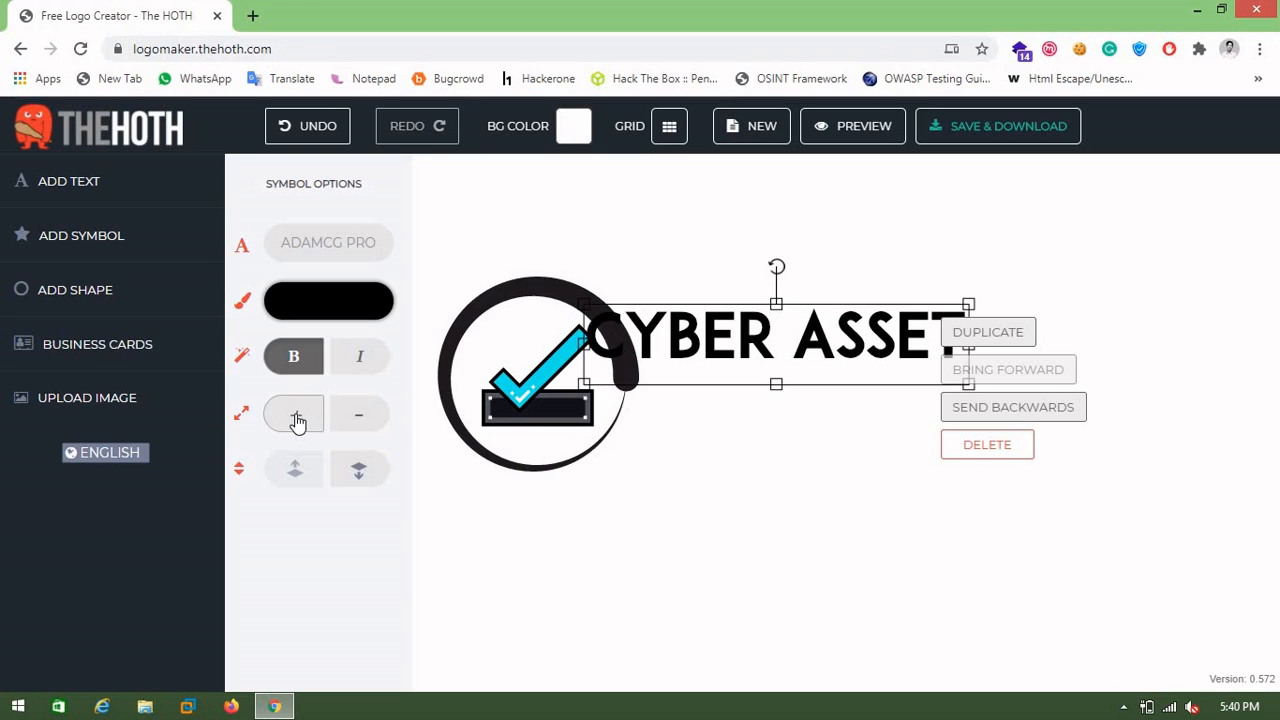
click(297, 418)
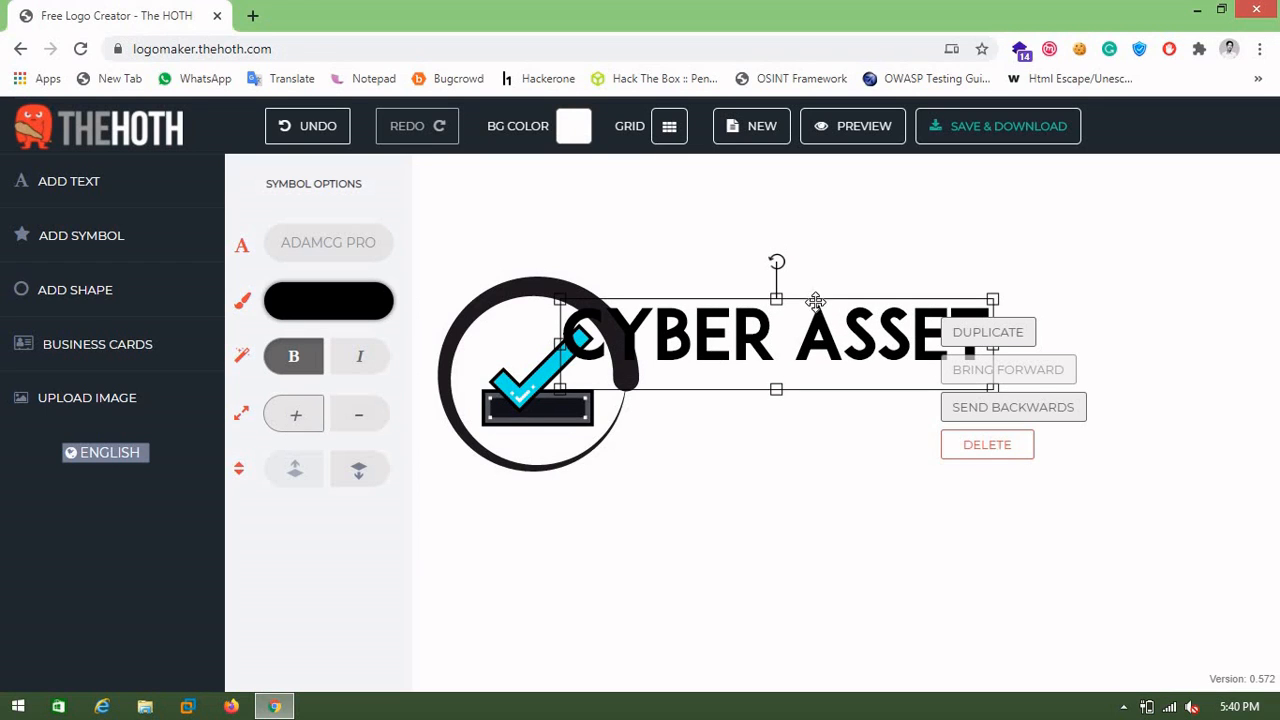
drag(843, 299, 916, 332)
drag(913, 320, 913, 322)
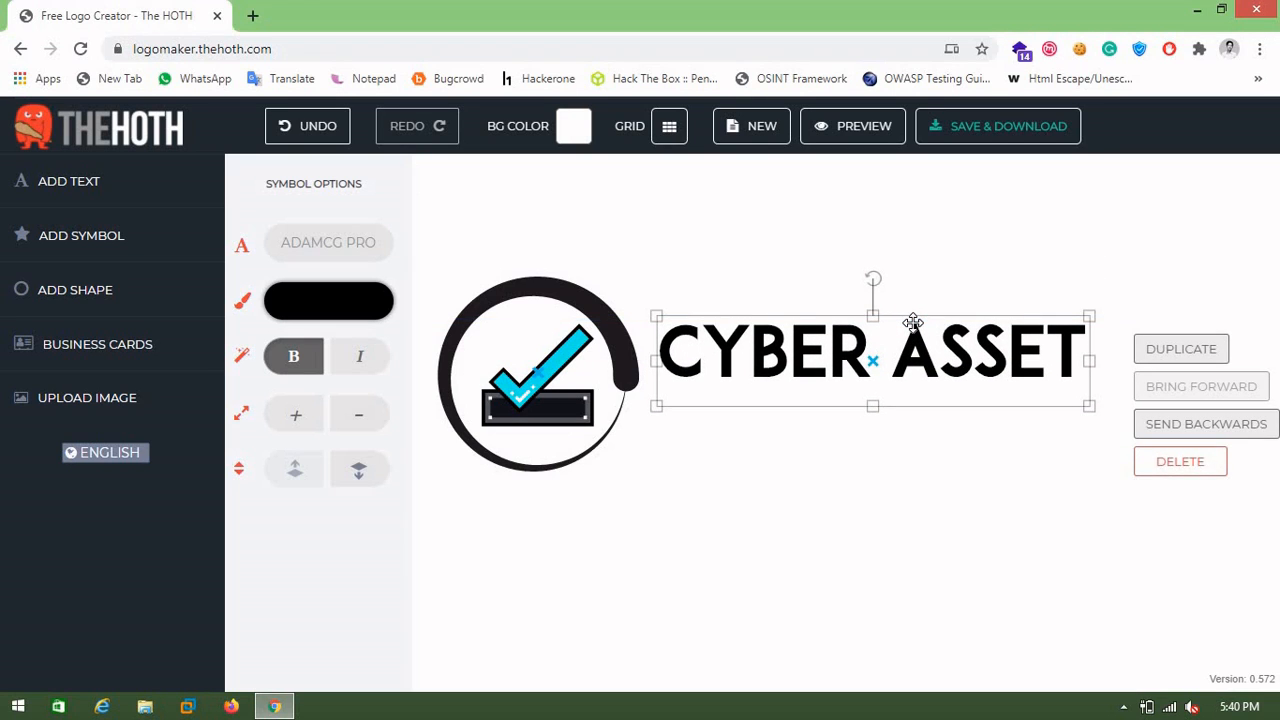
click(963, 231)
Recolor the CYBER ASSET text from pure black to a near-black matching the ring.
click(970, 340)
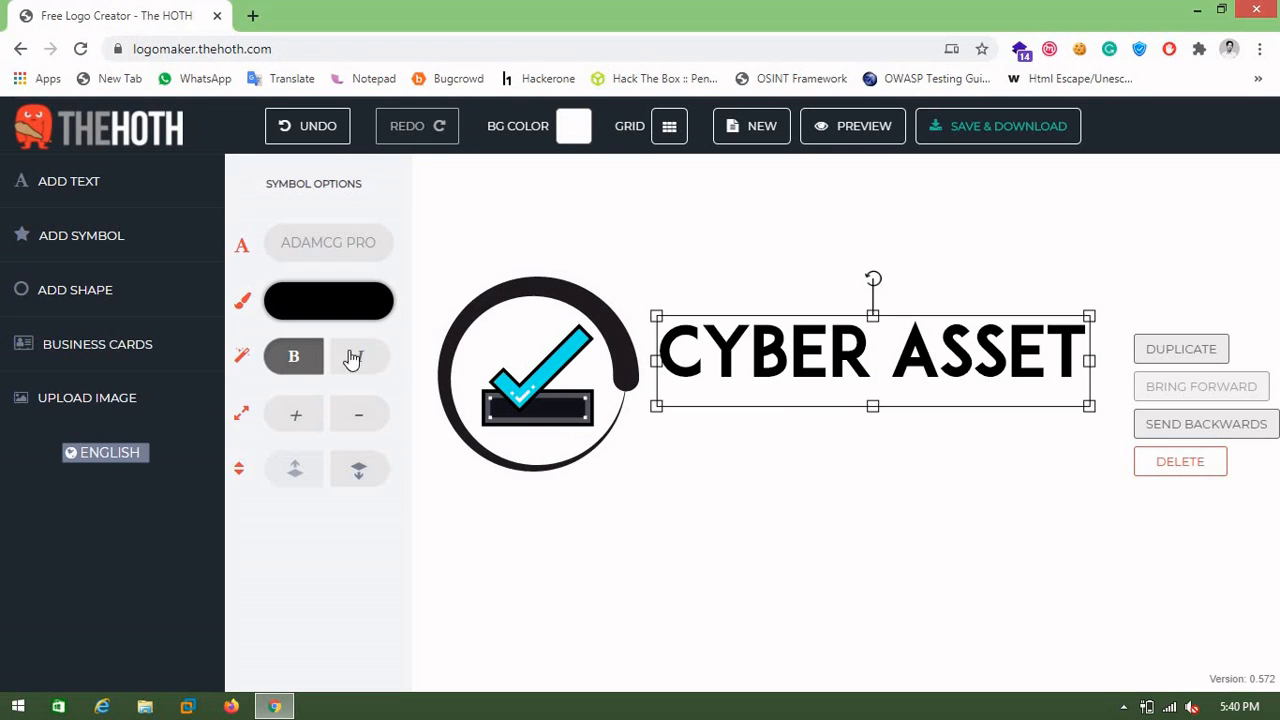
click(320, 315)
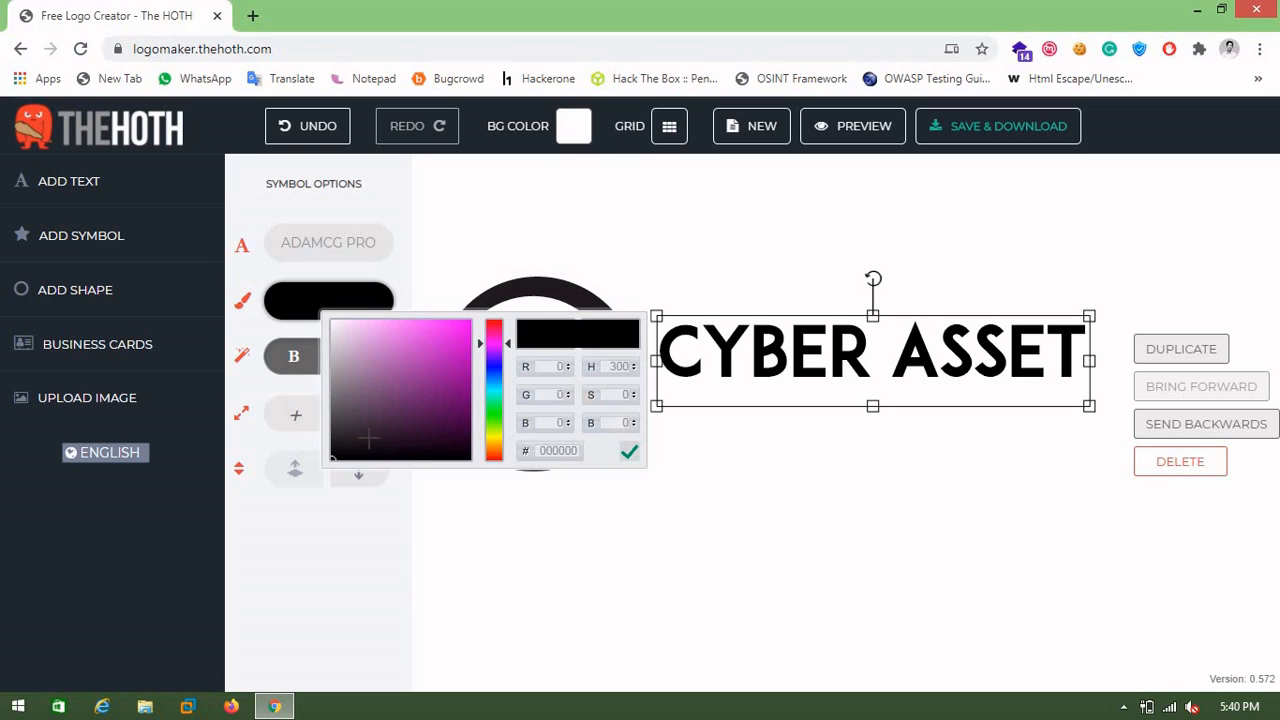
click(642, 564)
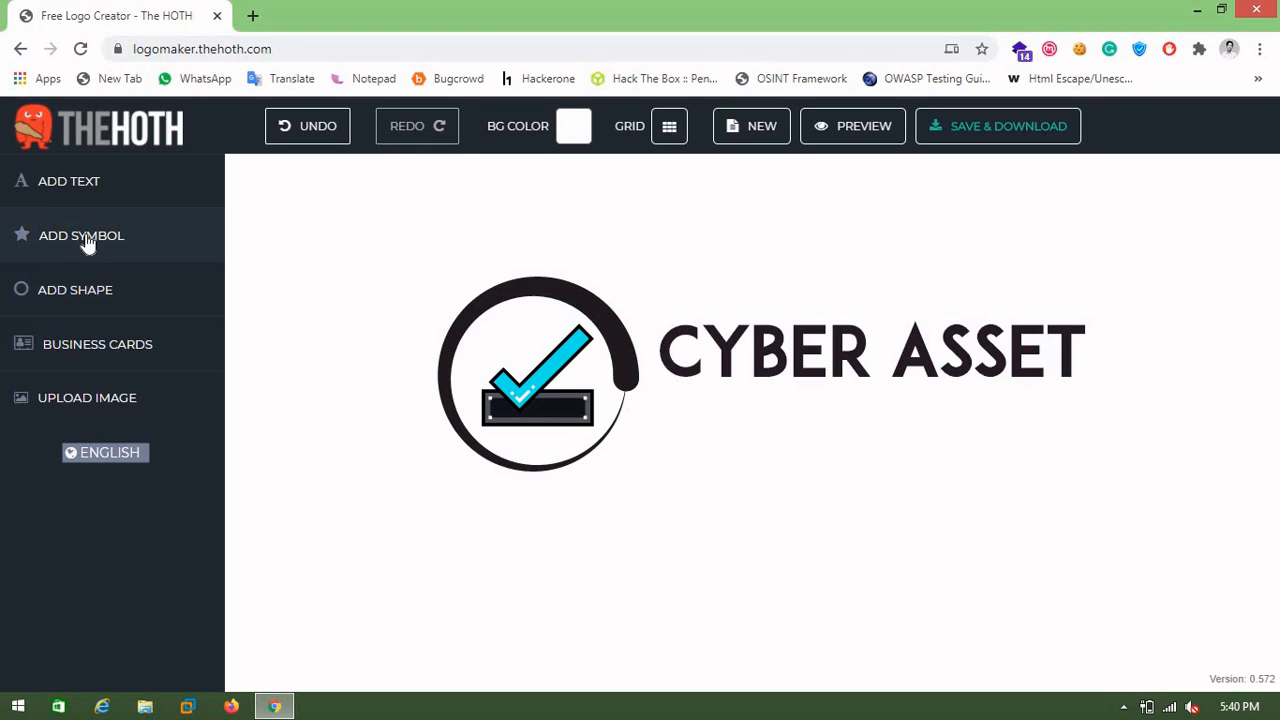
Add a second text object to the logo.
click(81, 193)
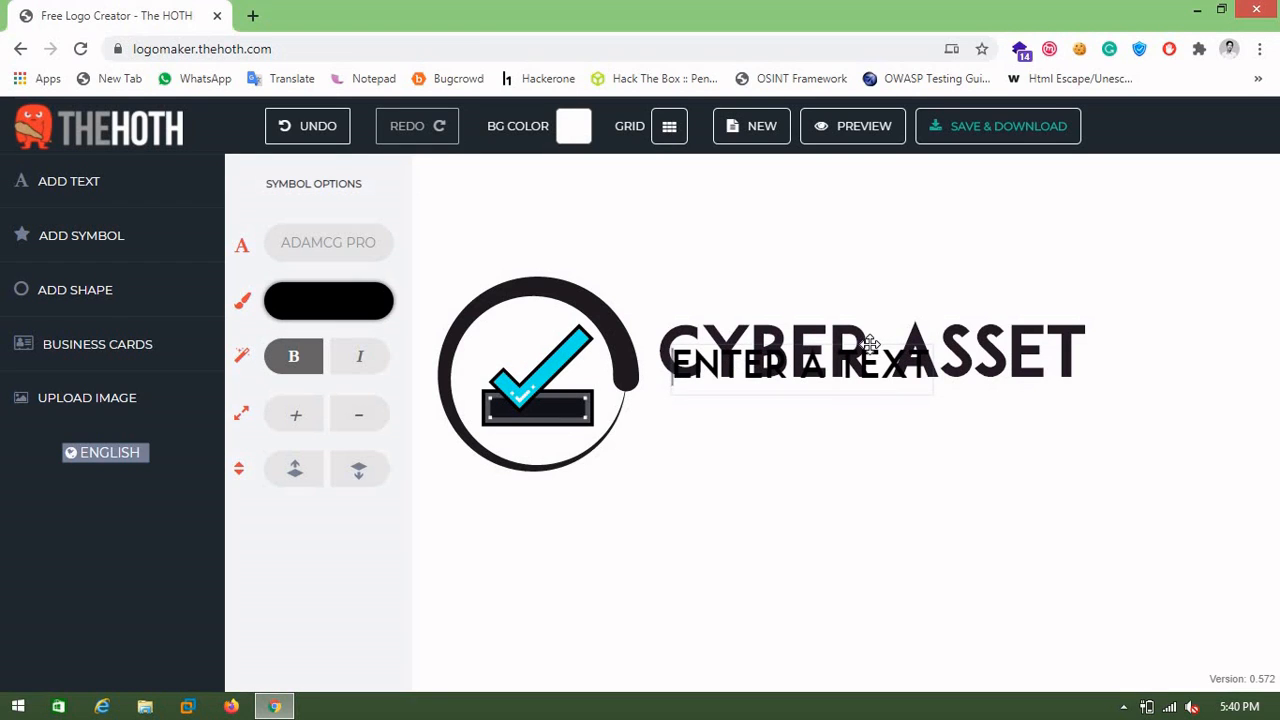
drag(870, 343, 873, 366)
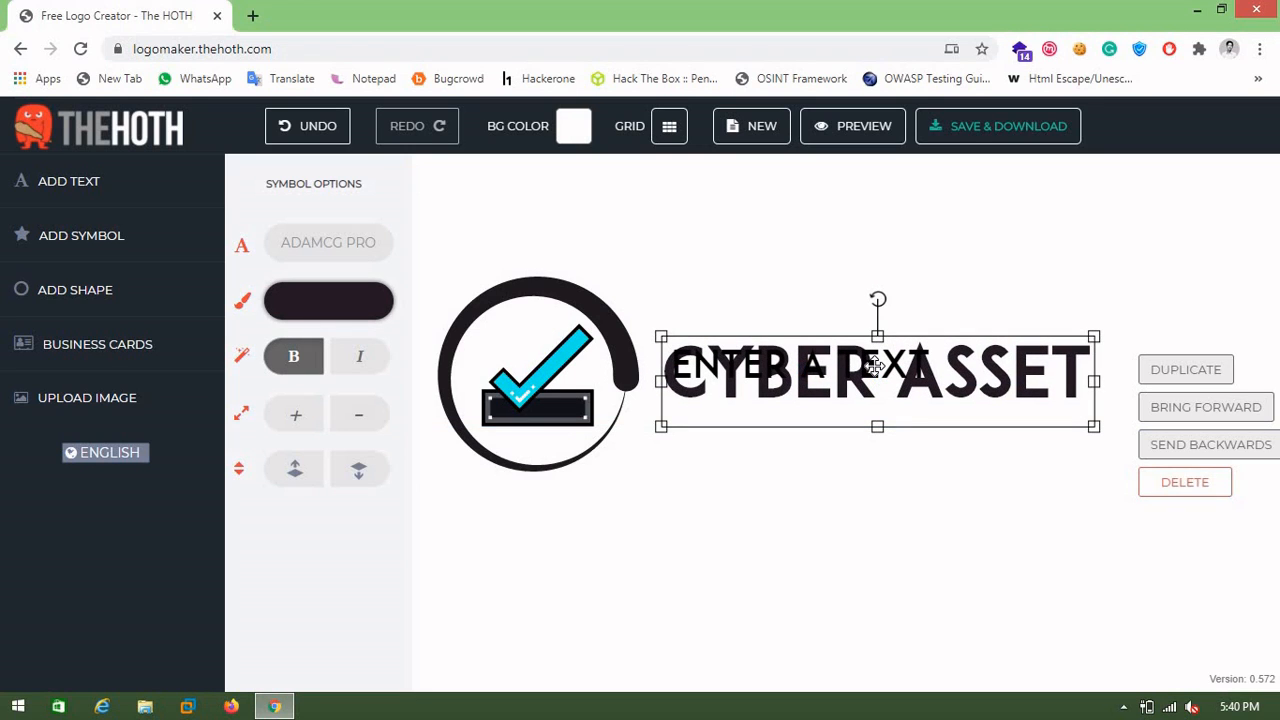
key(ctrl+z)
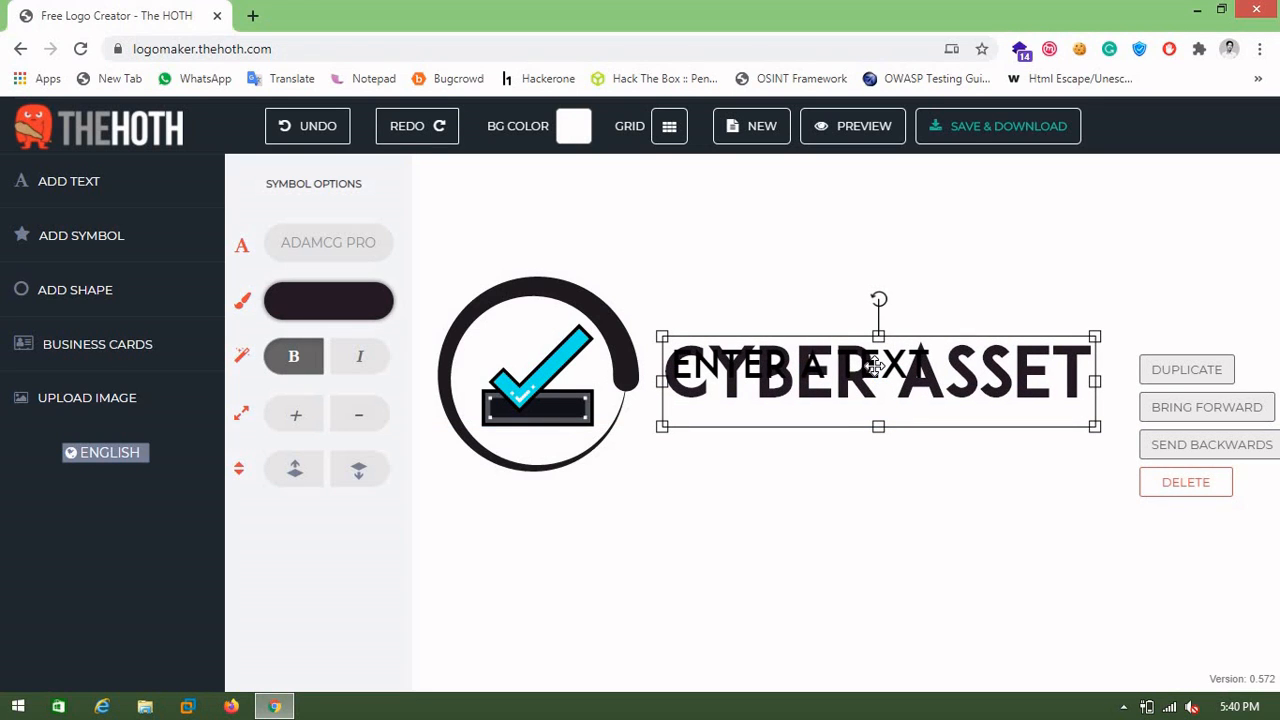
key(ctrl+z)
Move the new placeholder text directly beneath the CYBER ASSET title, centered under it.
click(855, 377)
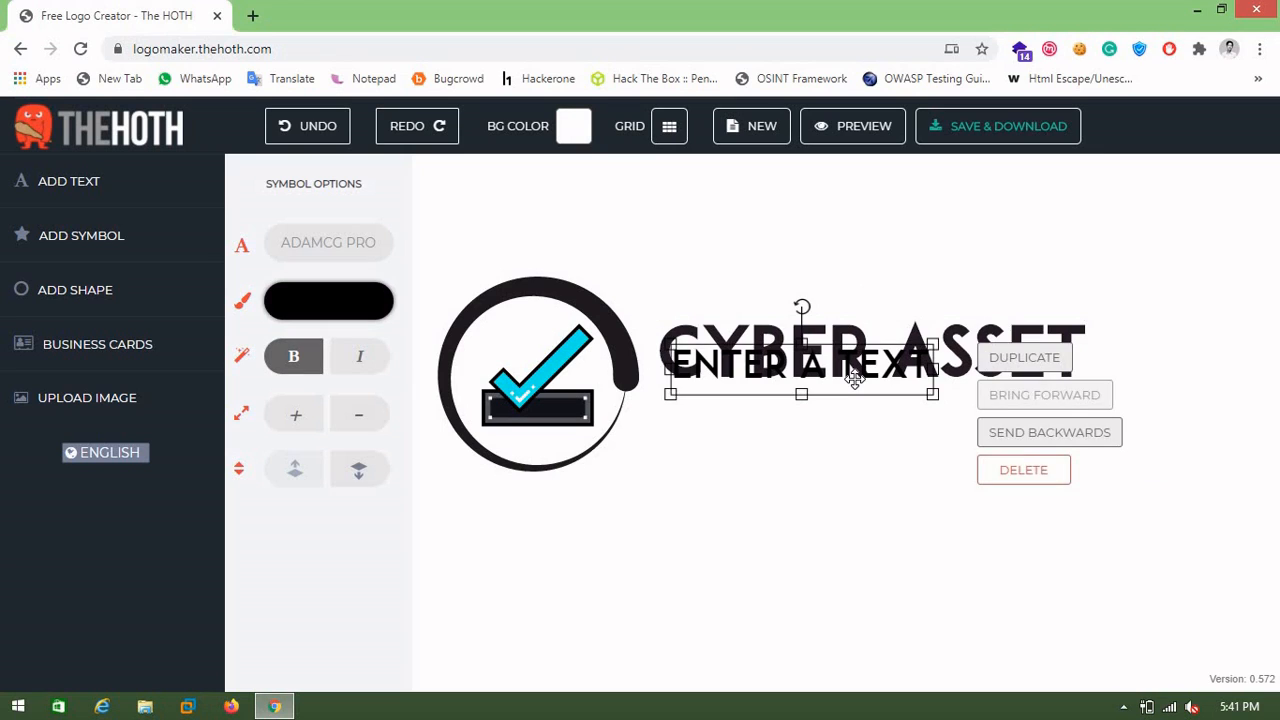
drag(855, 377, 924, 420)
click(911, 413)
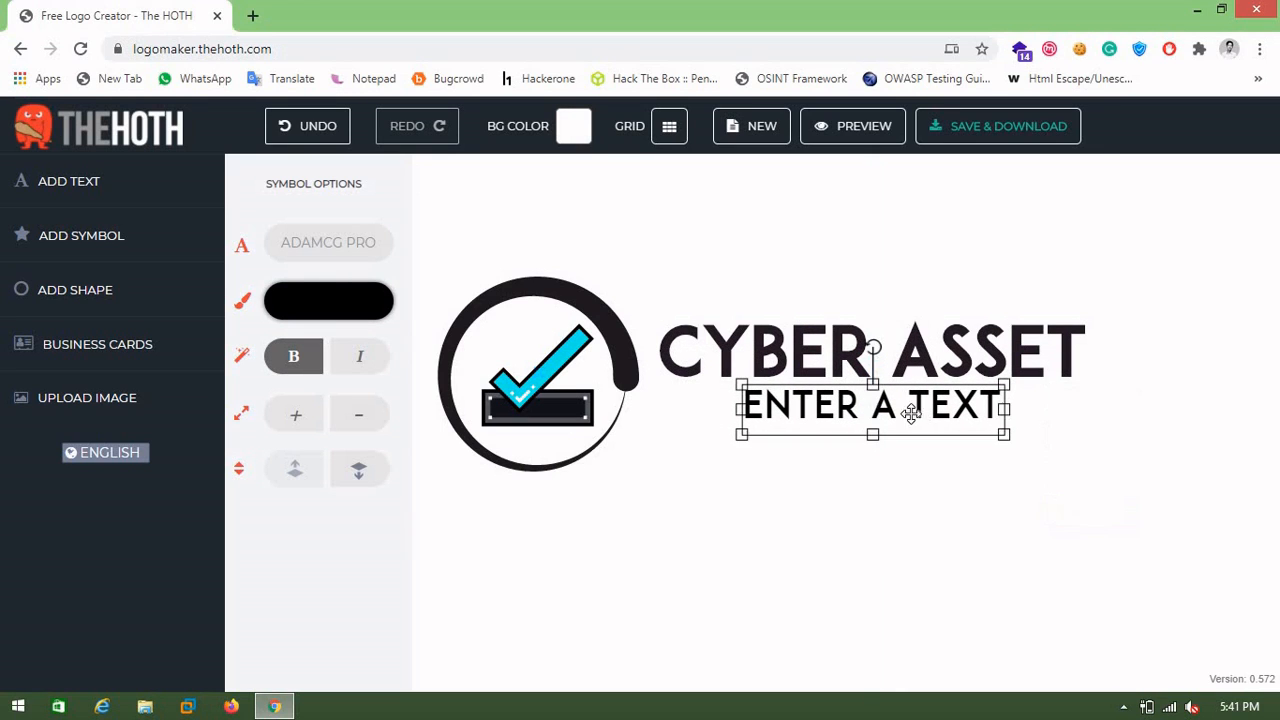
Replace the placeholder text under the title with the tagline BE AWARE CONNECT WITH CARE.
click(905, 411)
key(ctrl+a)
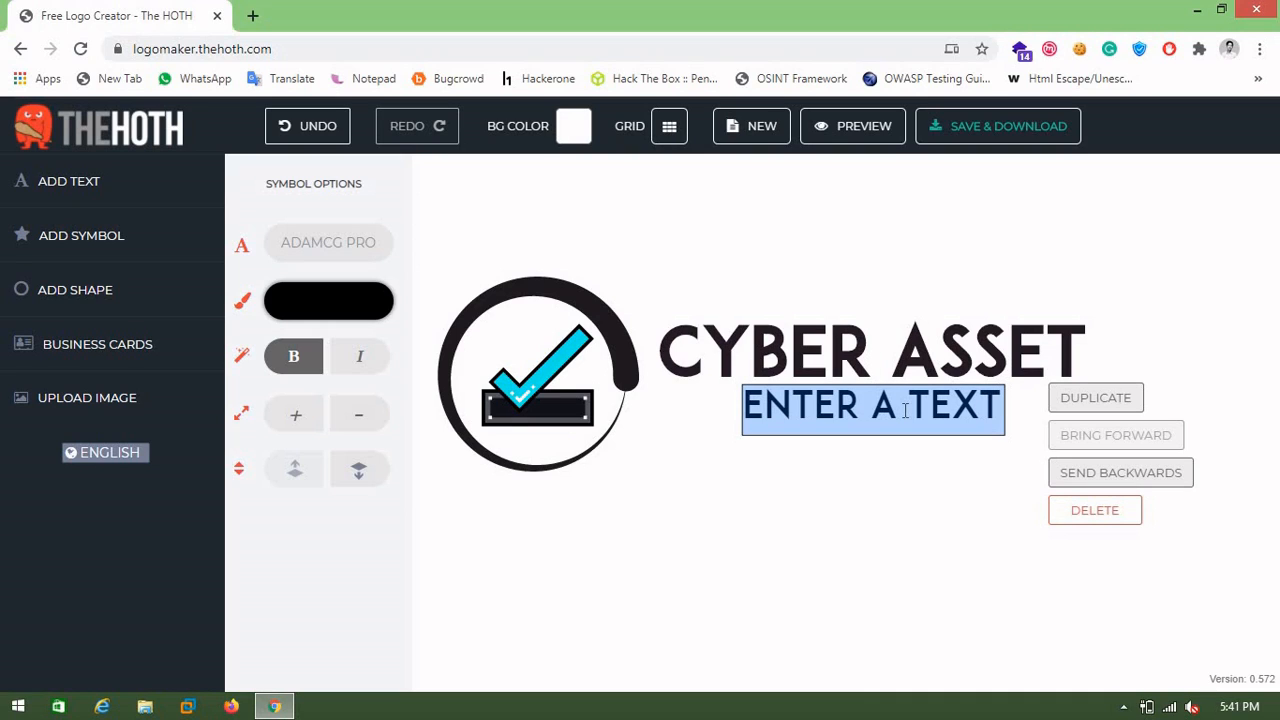
text(B)
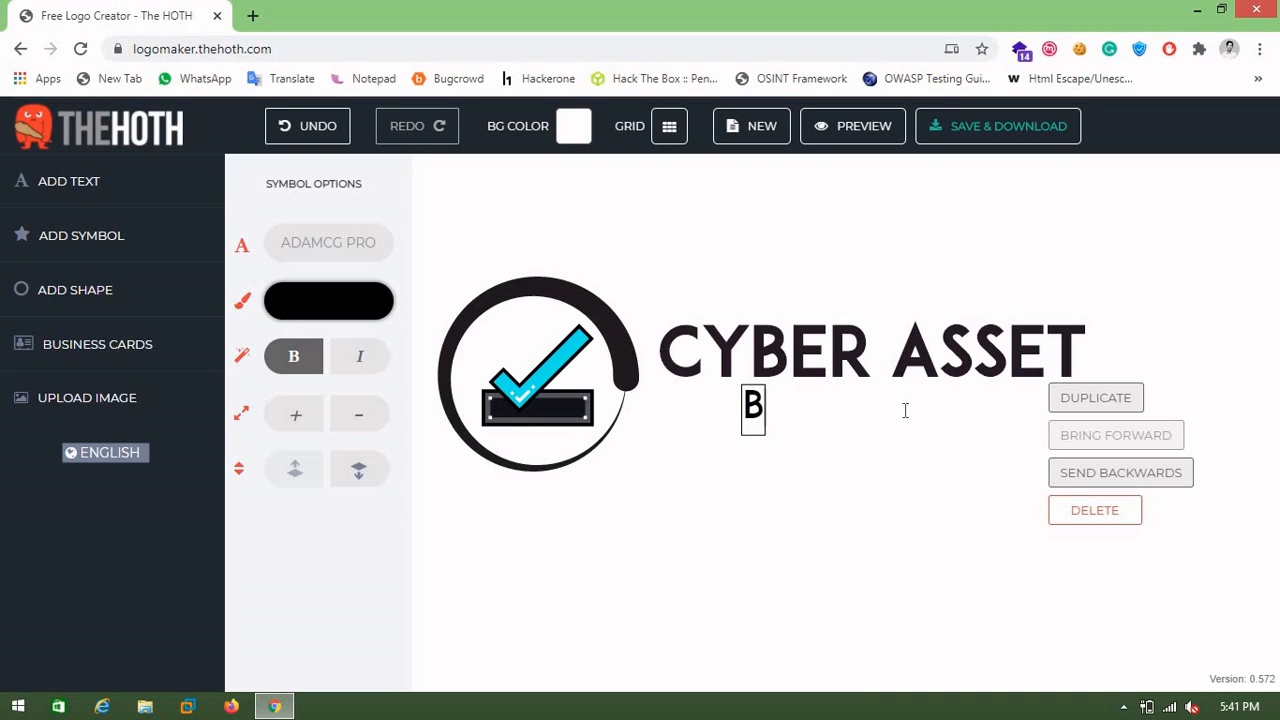
text(E AWARE )
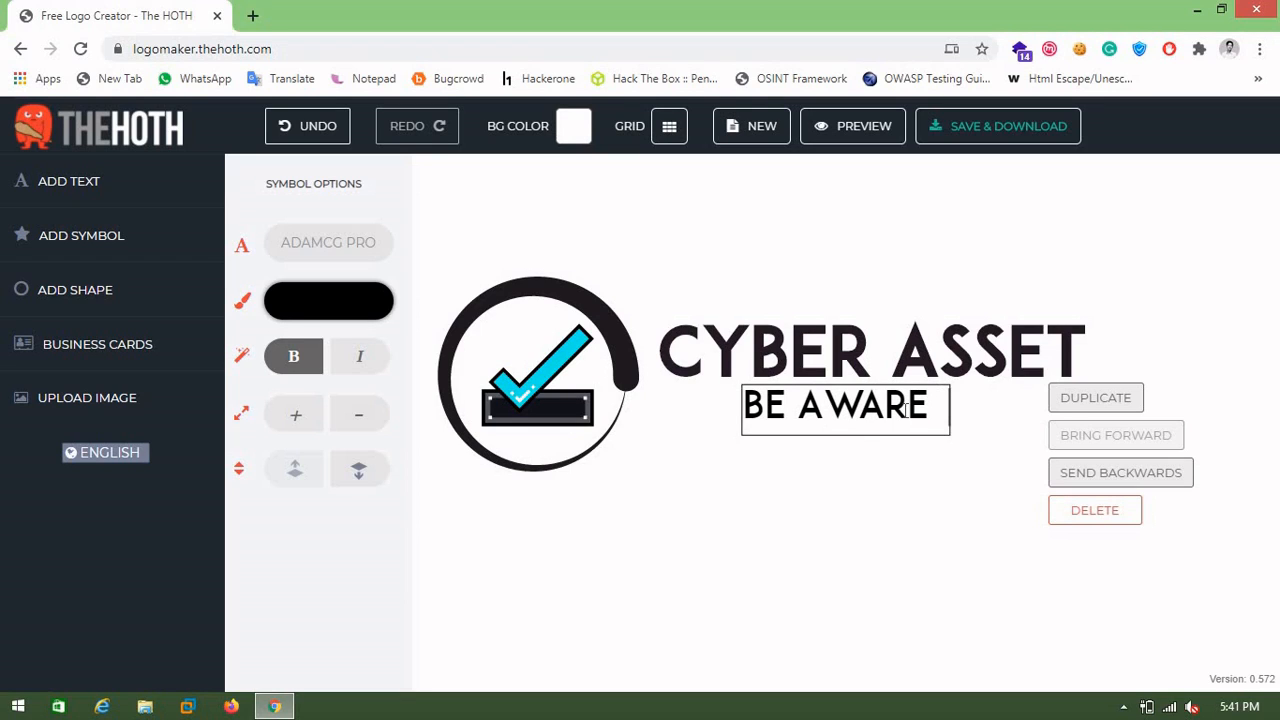
text(CONNECT)
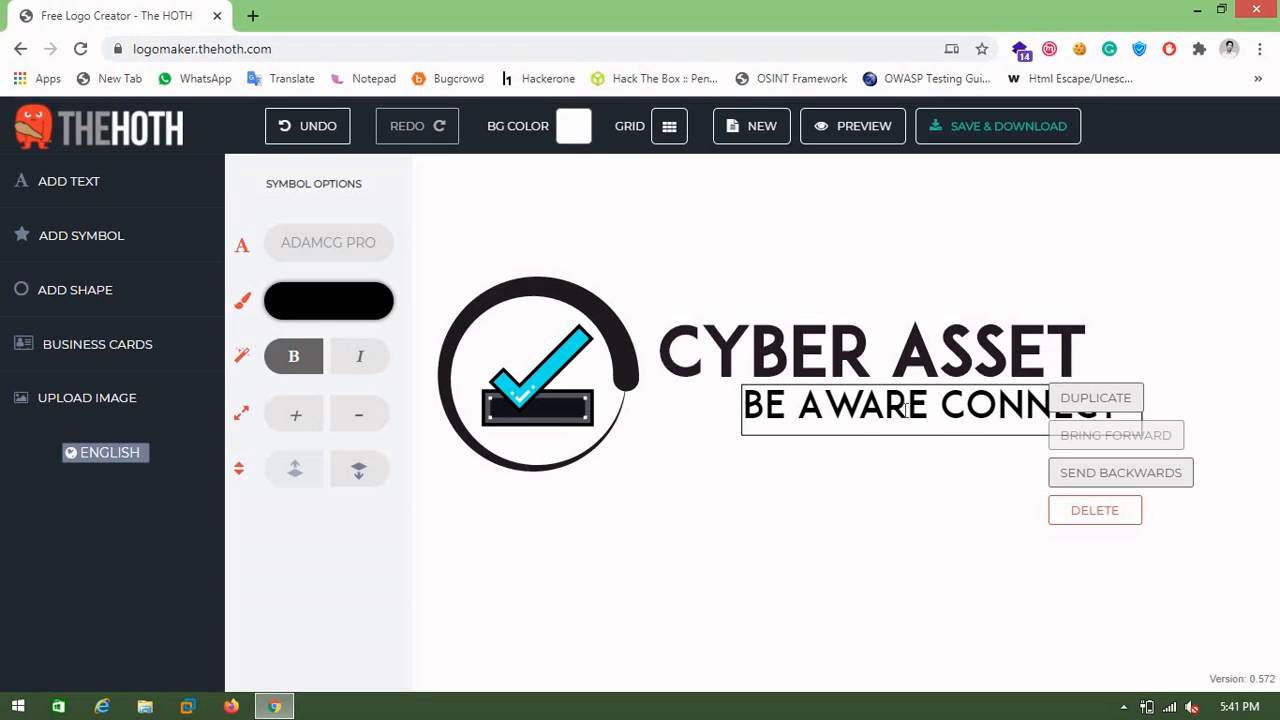
text( WITH)
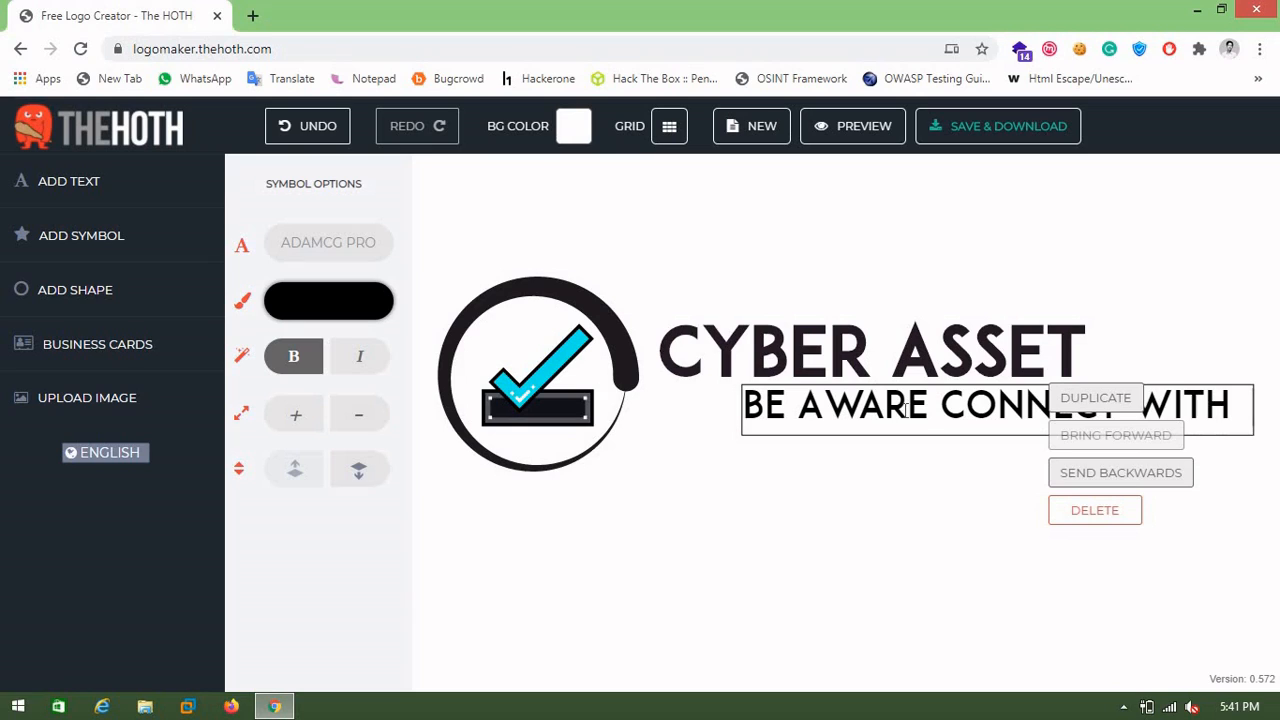
text( CA)
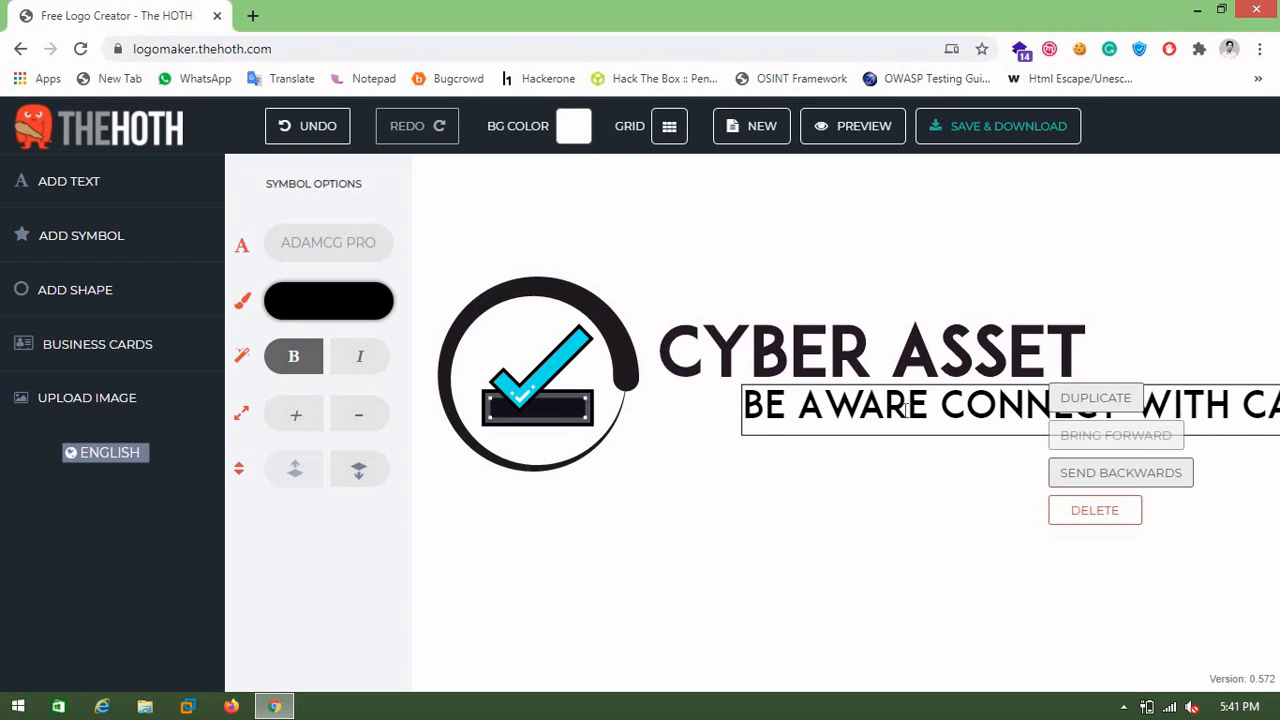
Shrink the whole tagline until it is somewhat narrower than the CYBER ASSET title.
key(ctrl+a)
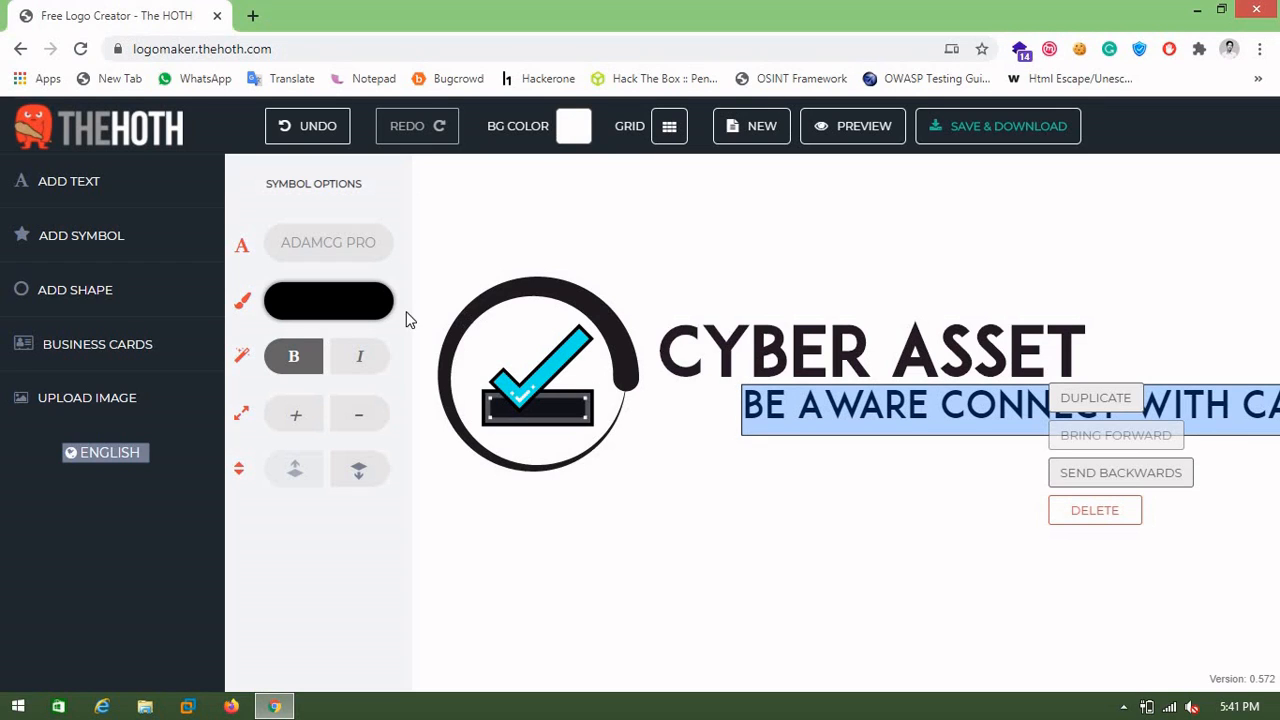
click(293, 415)
click(293, 415)
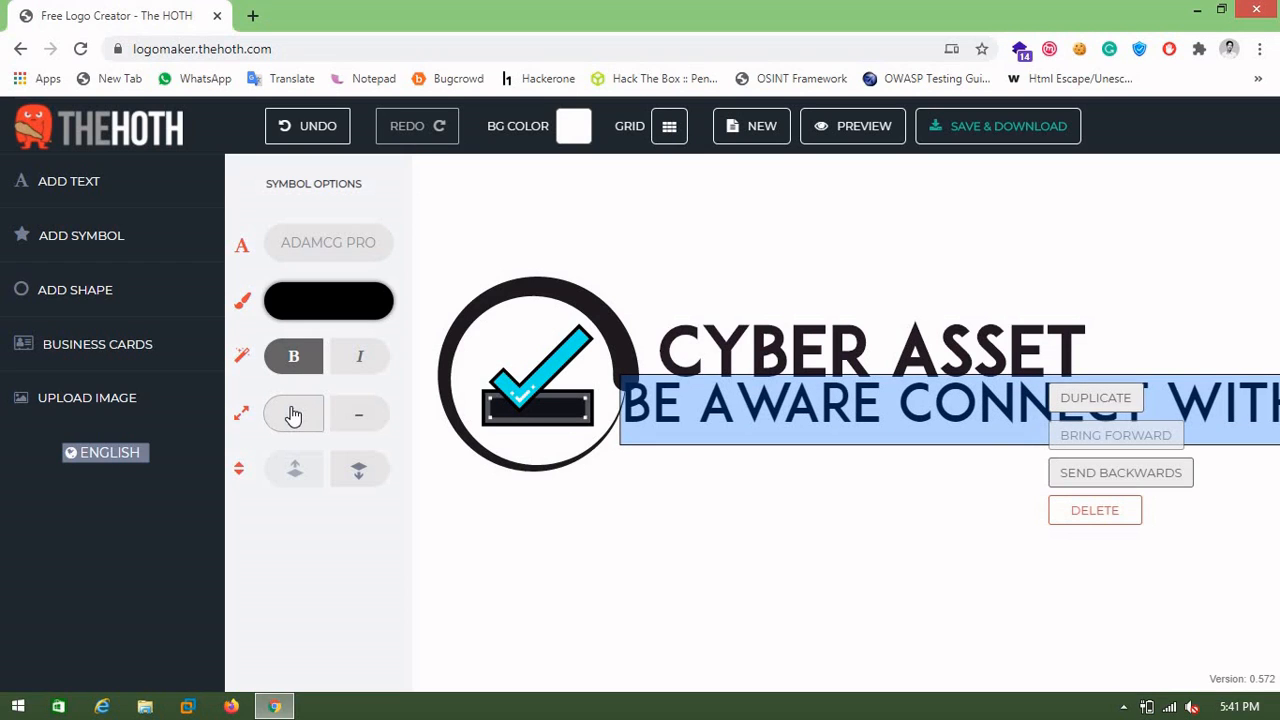
click(362, 422)
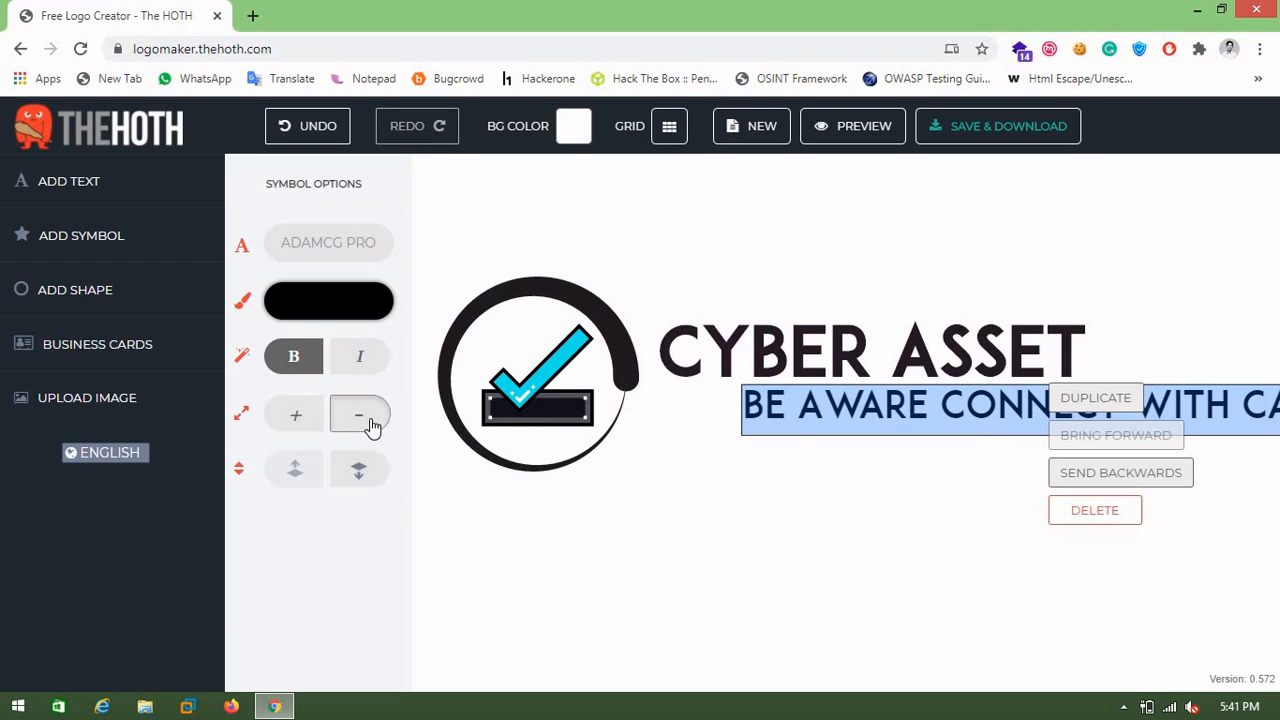
click(368, 424)
click(372, 424)
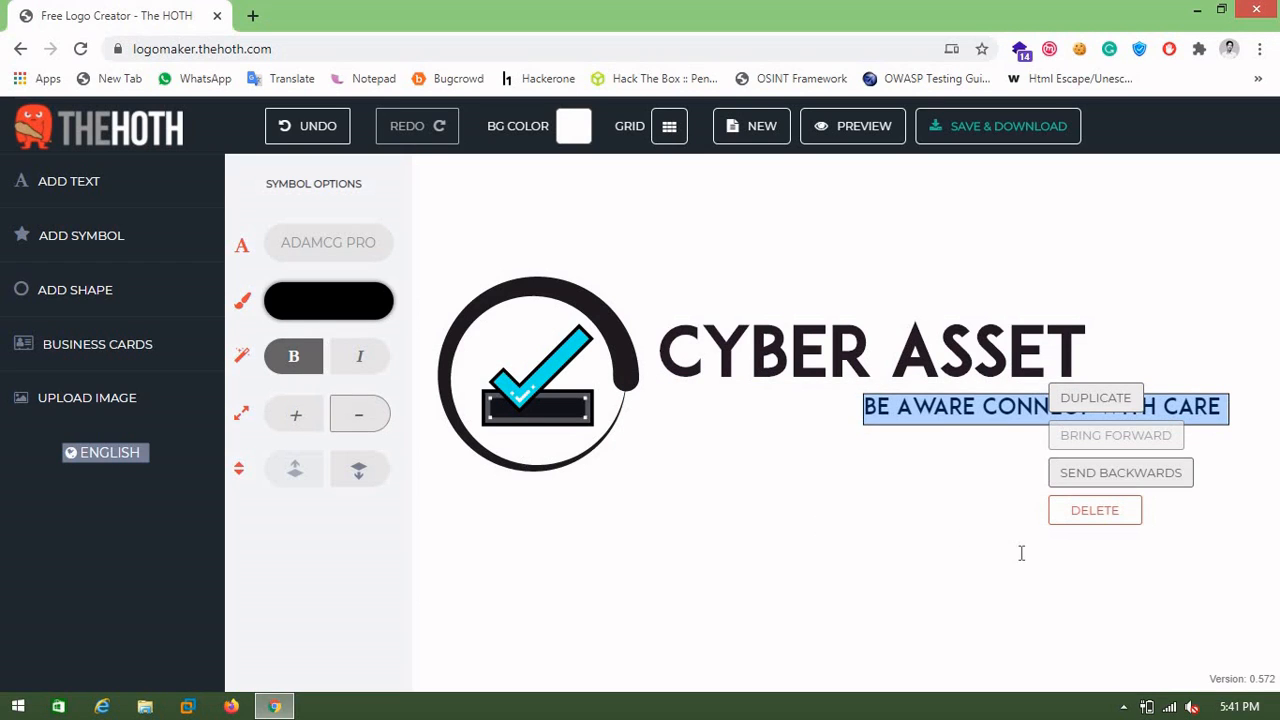
click(995, 484)
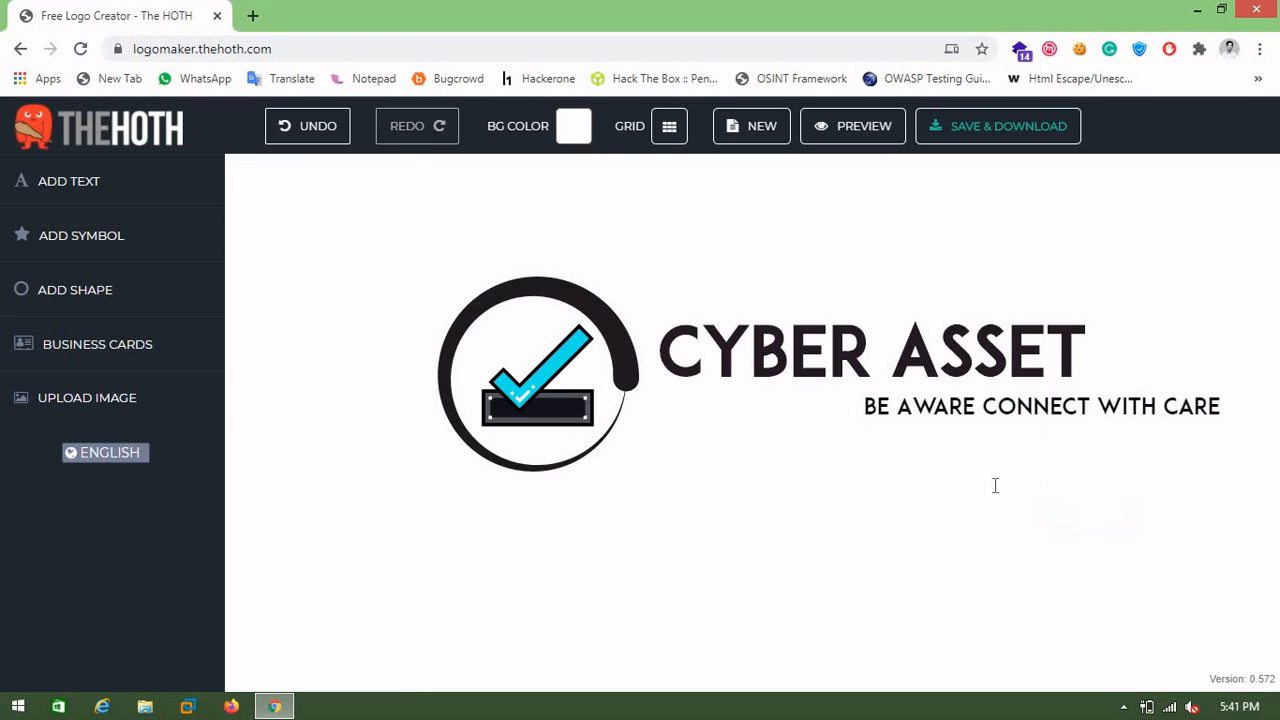
Move the tagline left so it sits centered just beneath the CYBER ASSET title.
click(1098, 406)
double_click(1076, 406)
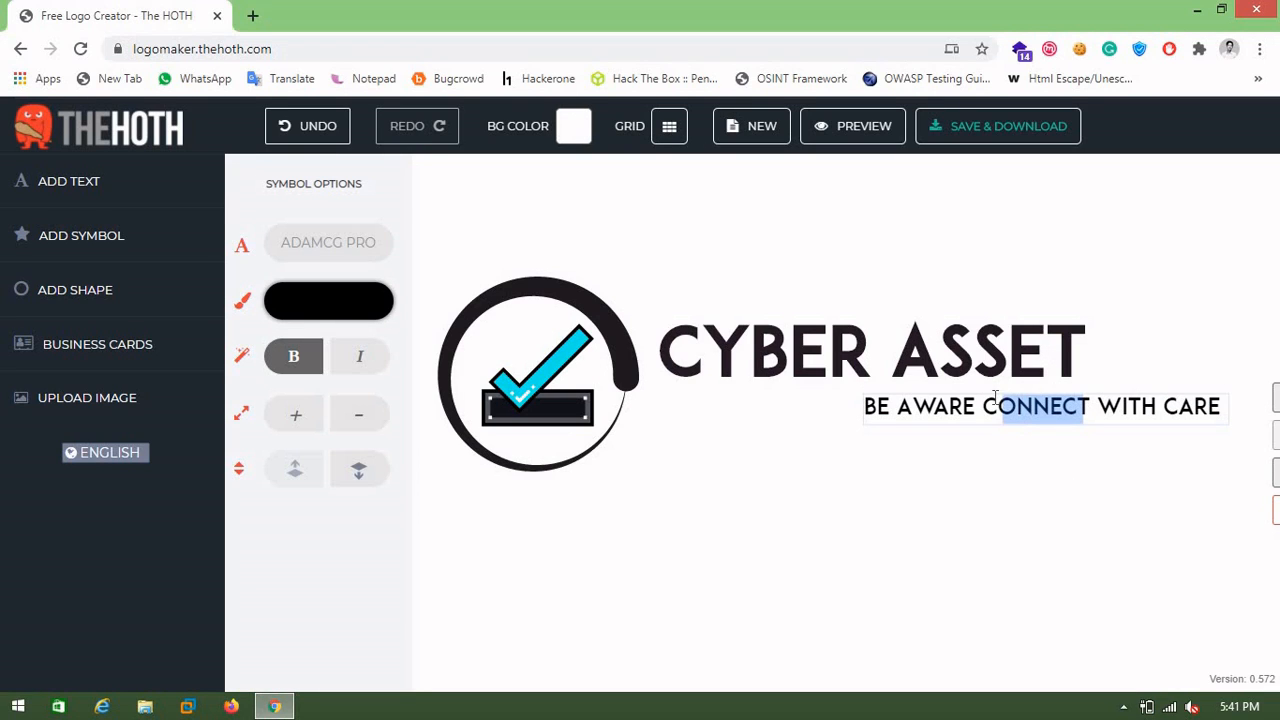
click(1092, 490)
click(1096, 405)
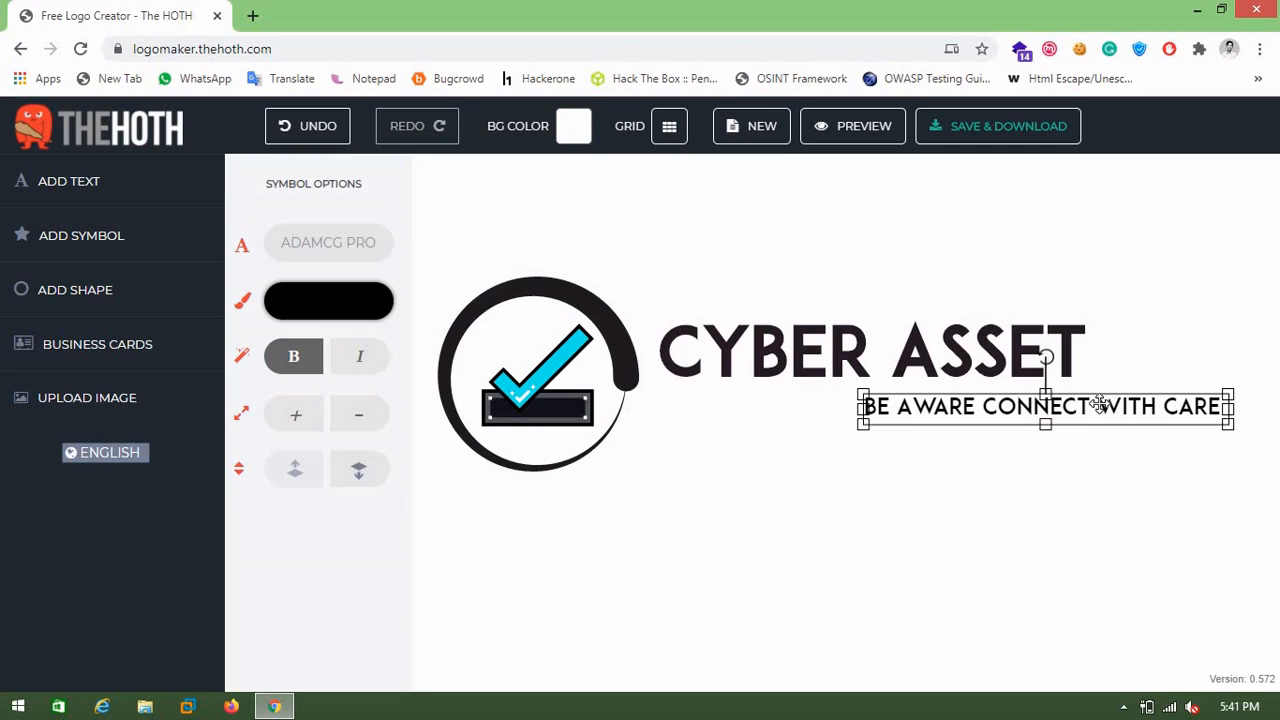
drag(1096, 405, 933, 402)
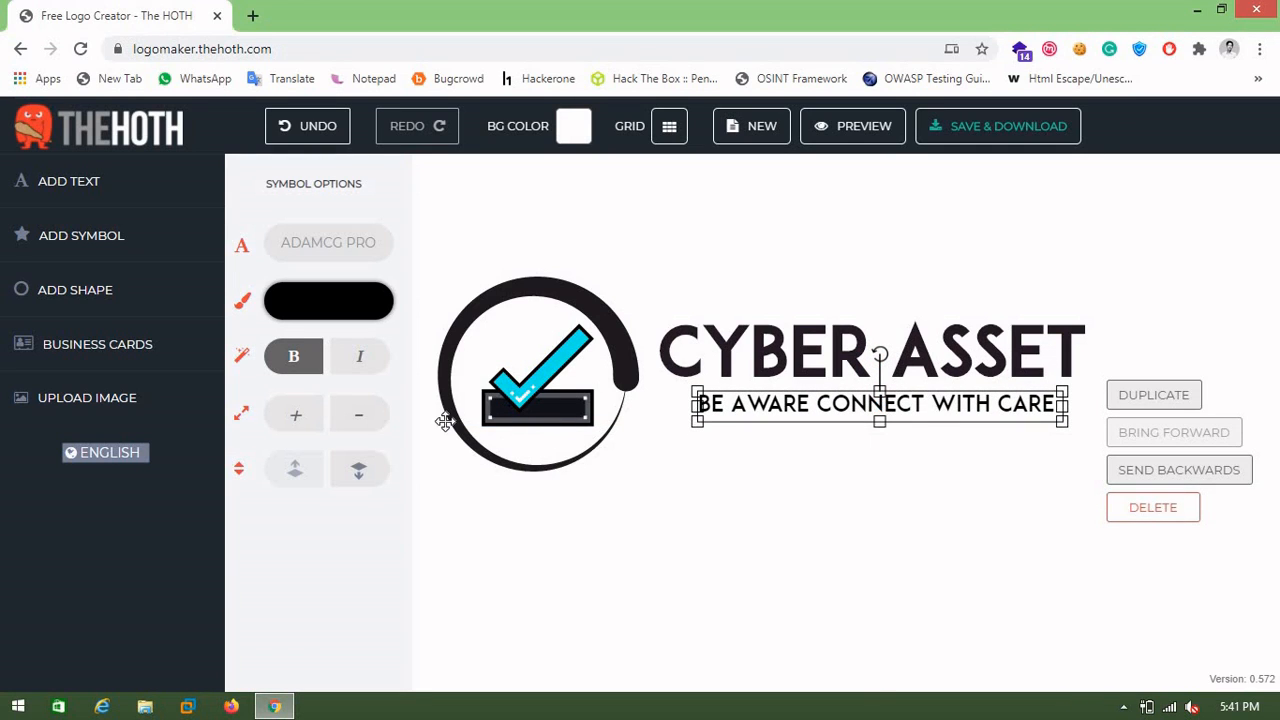
Enlarge the tagline by one size increment and turn off its bold formatting.
click(298, 416)
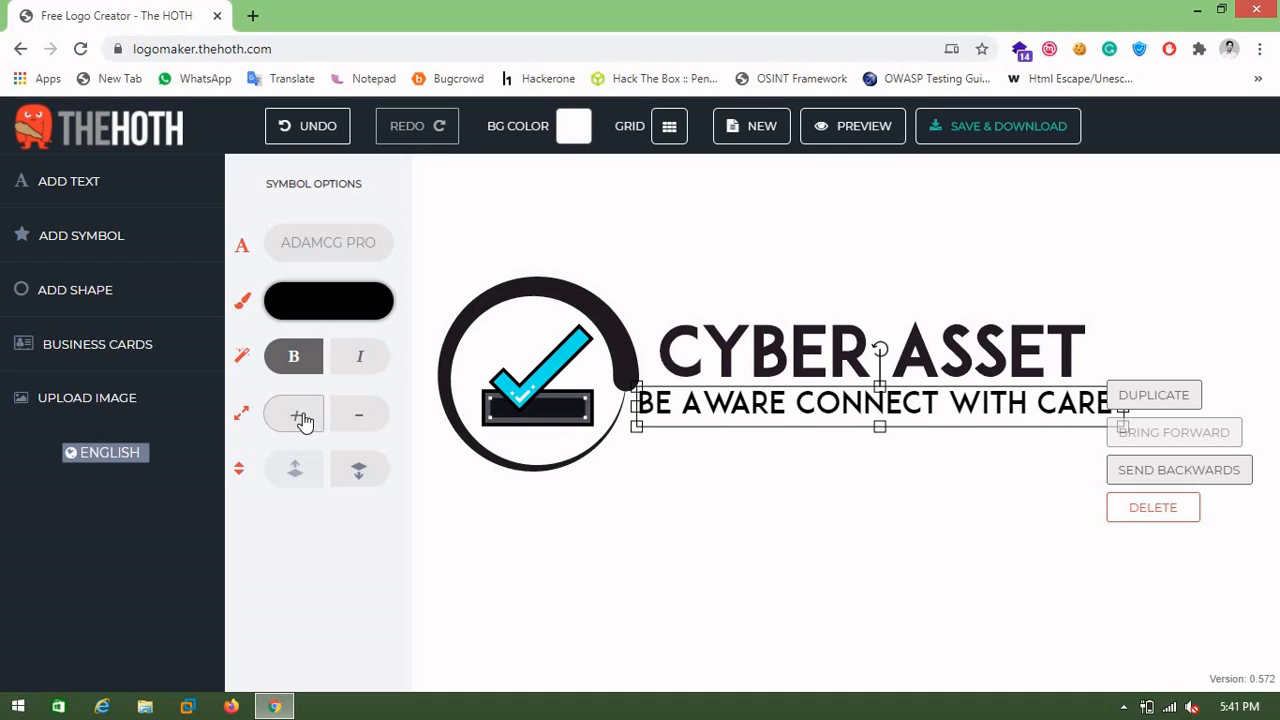
click(792, 404)
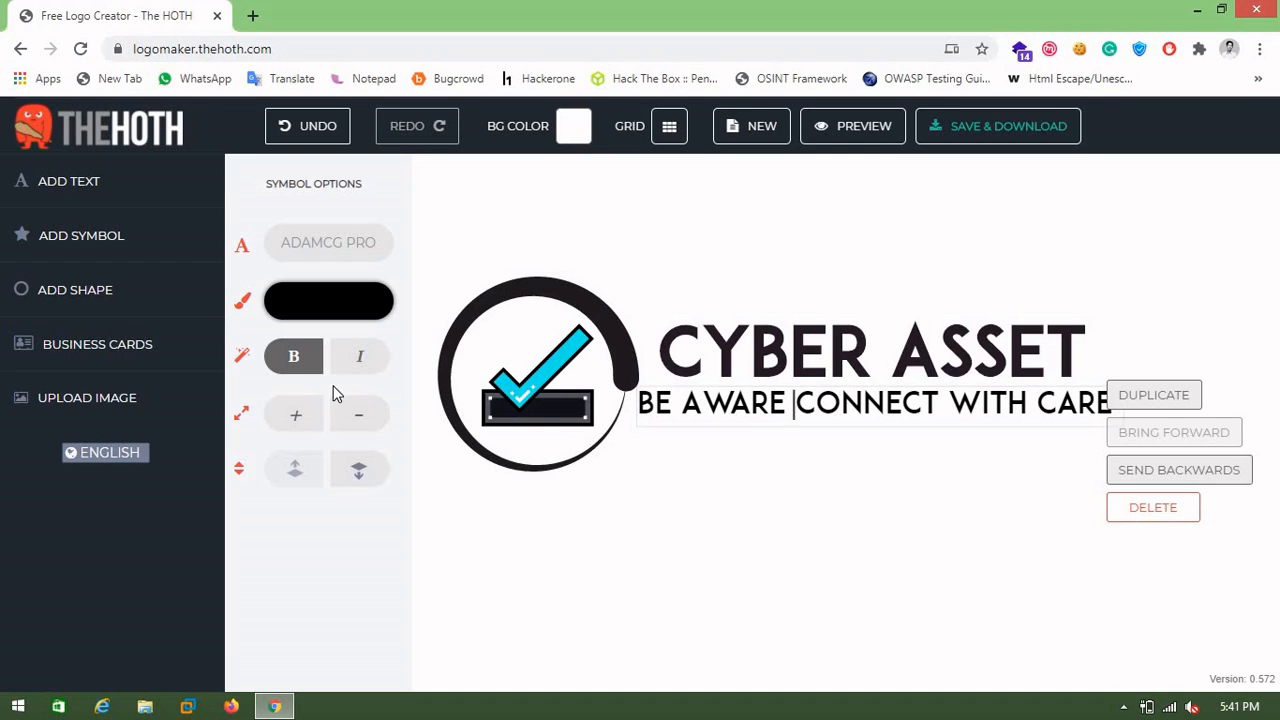
click(294, 362)
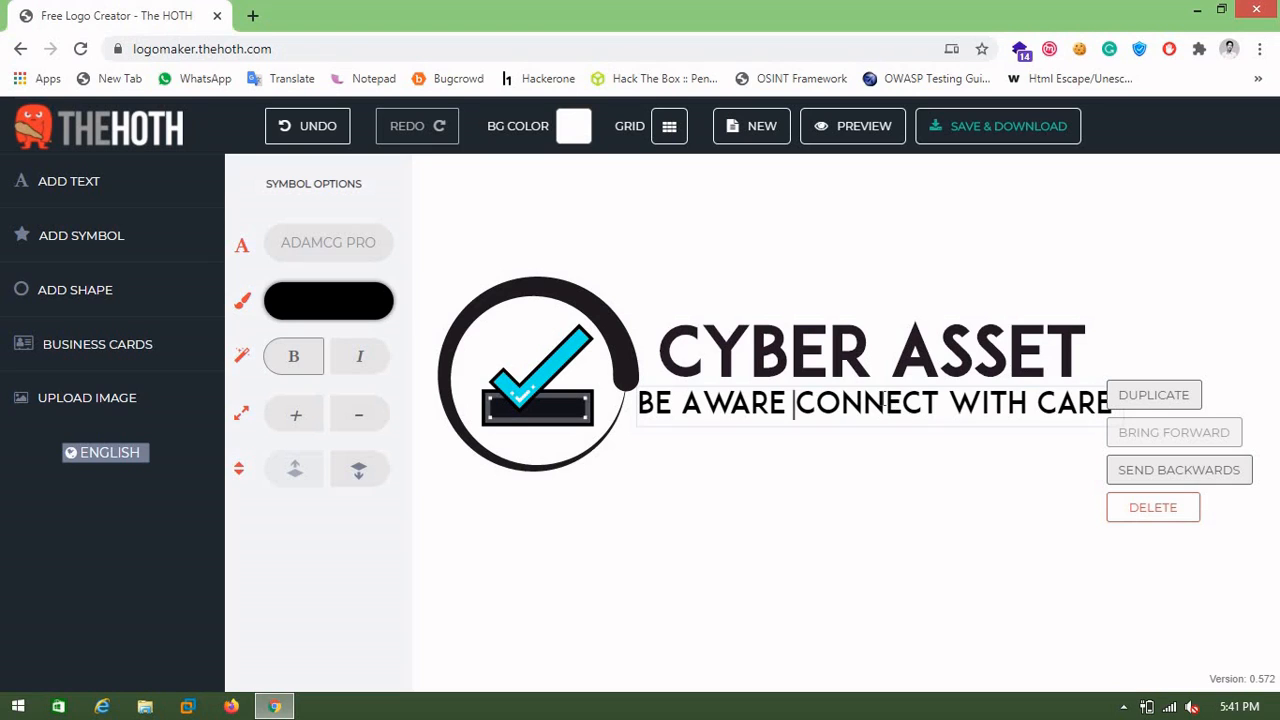
Select the entire tagline text, try the Arial and Amerika Sans fonts on it, and set it to Bombardier.
click(891, 402)
triple_click(891, 402)
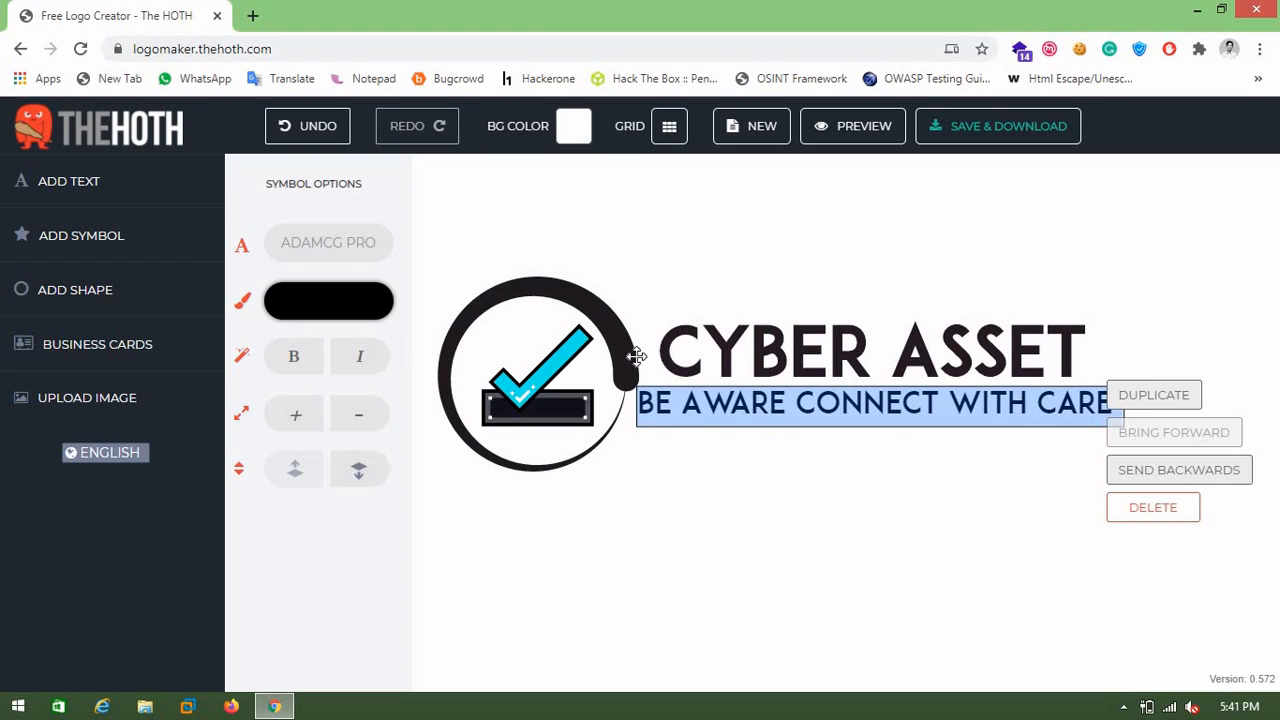
click(333, 249)
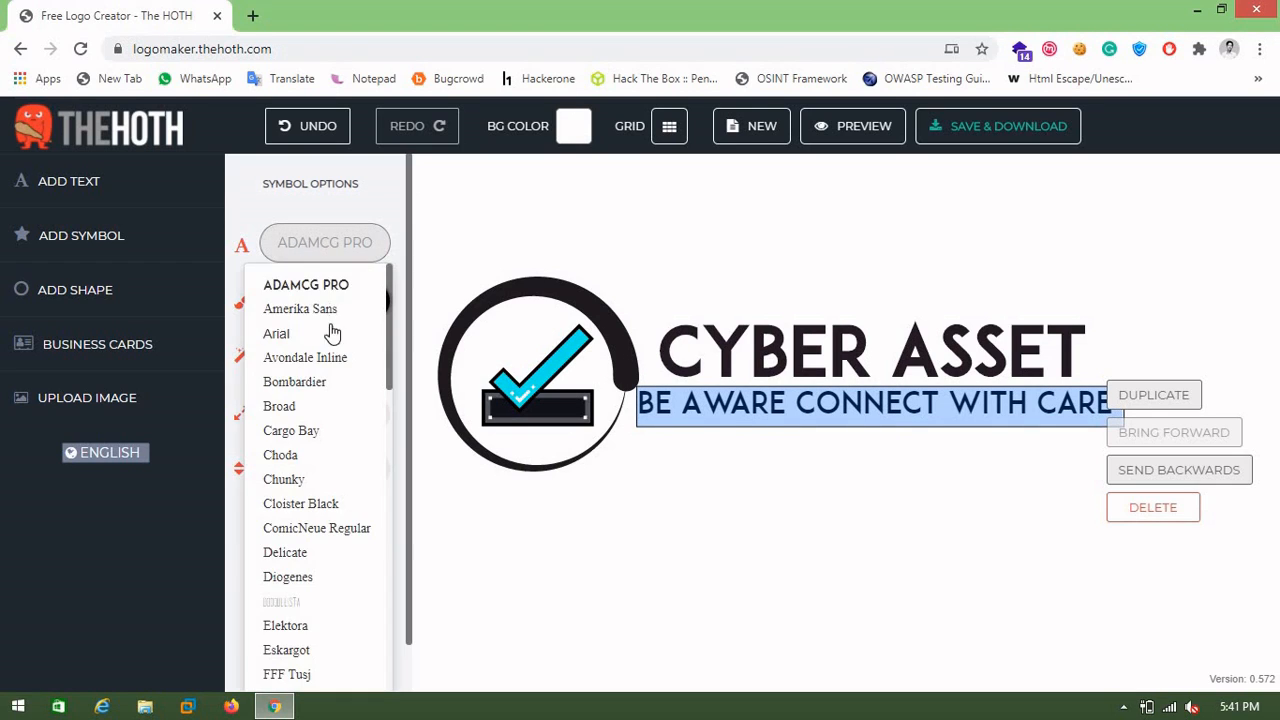
click(294, 336)
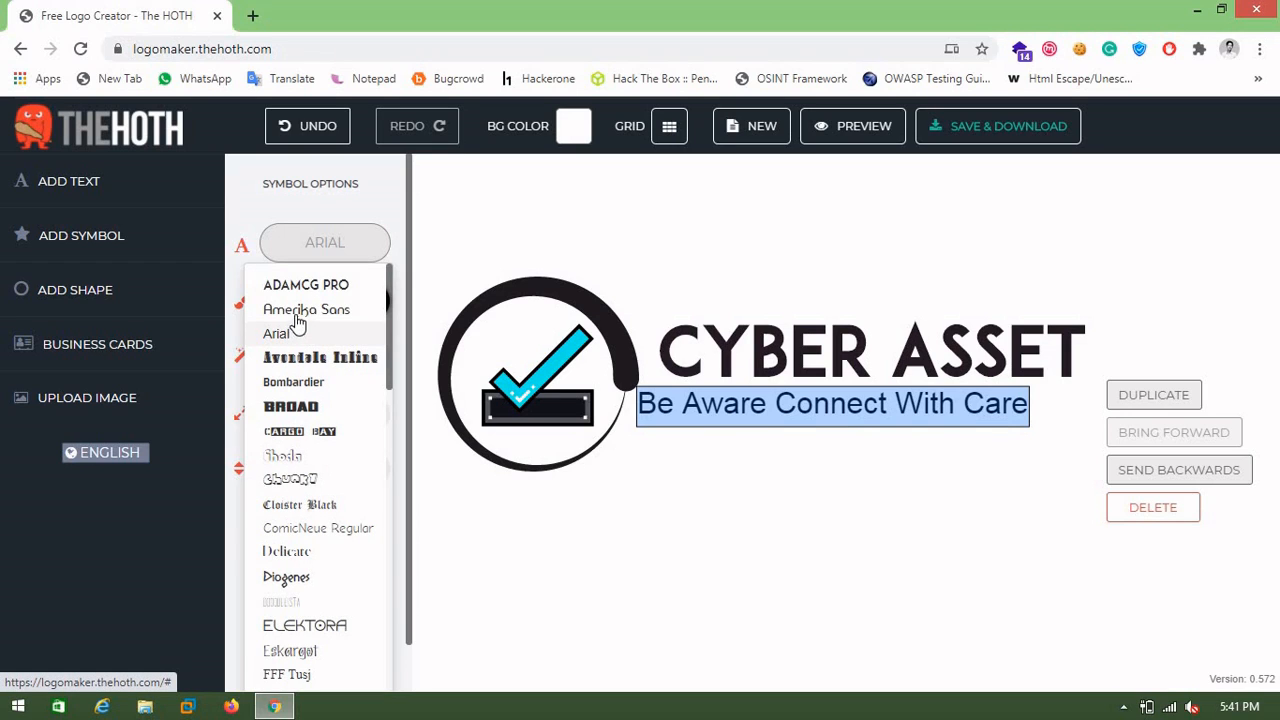
click(296, 314)
click(295, 384)
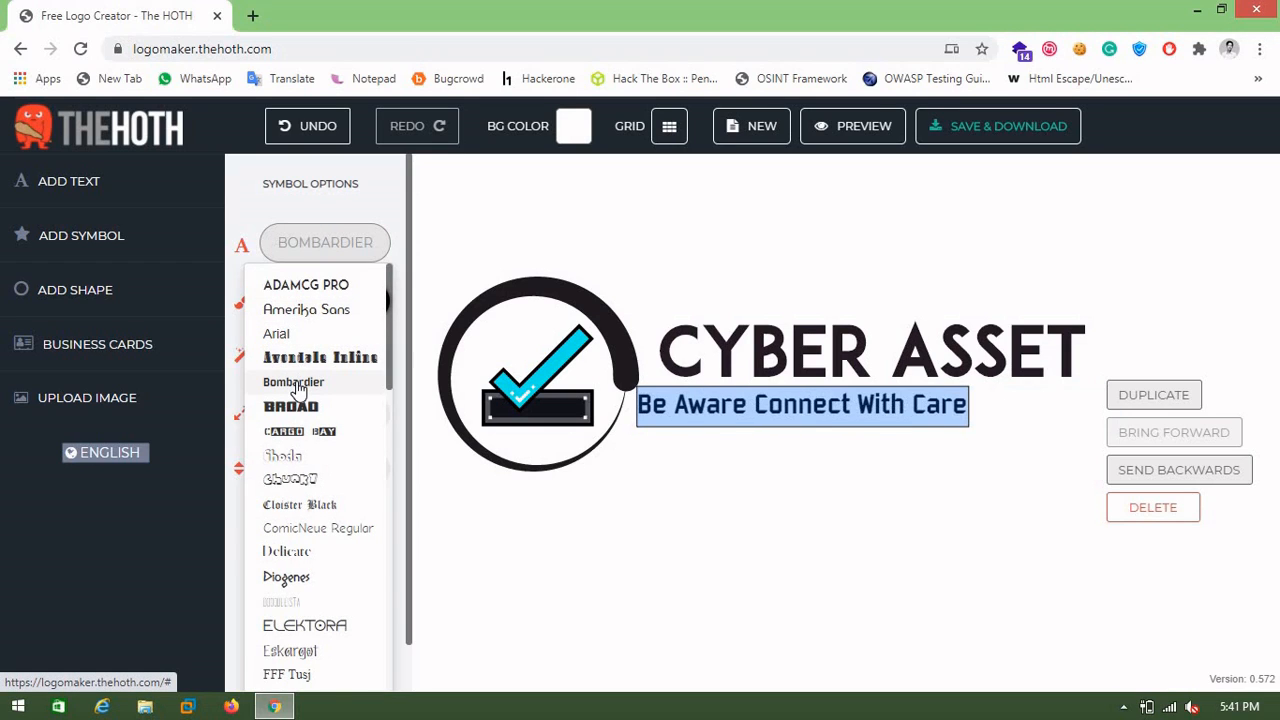
Try the Choda, ComicNeue Regular, Delicate and Broad fonts on the selected tagline.
click(284, 456)
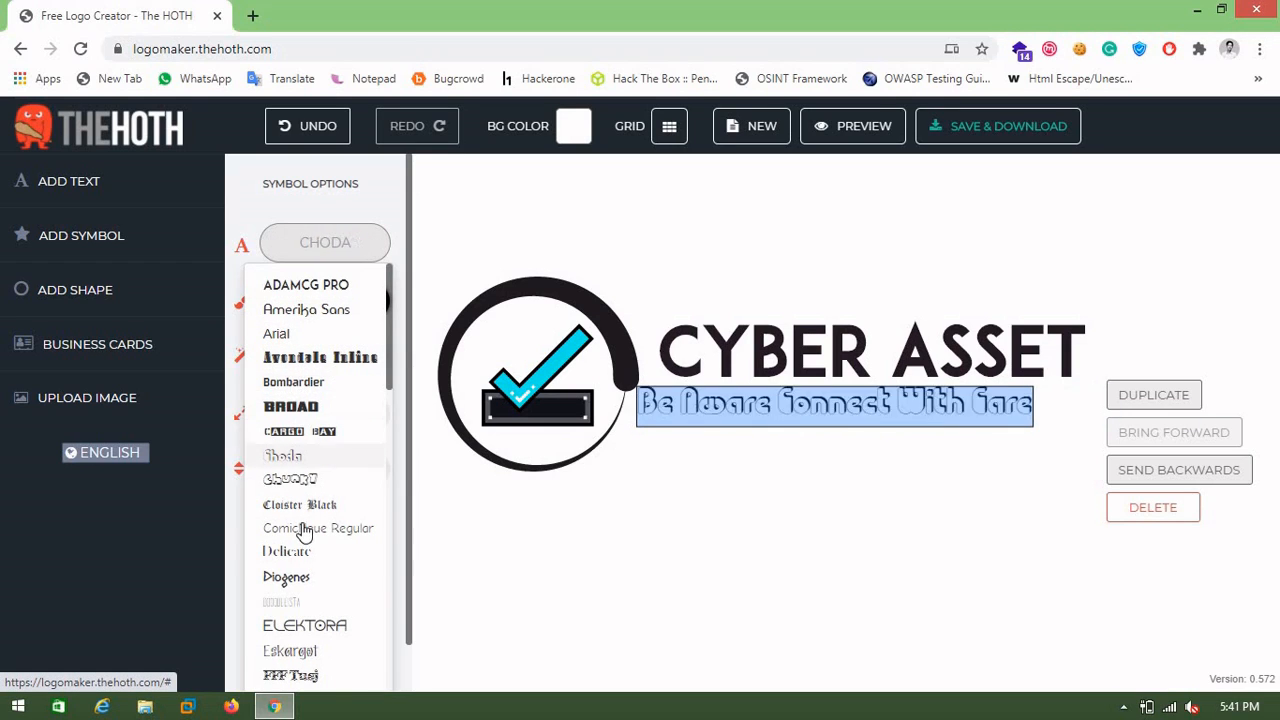
click(303, 530)
click(295, 551)
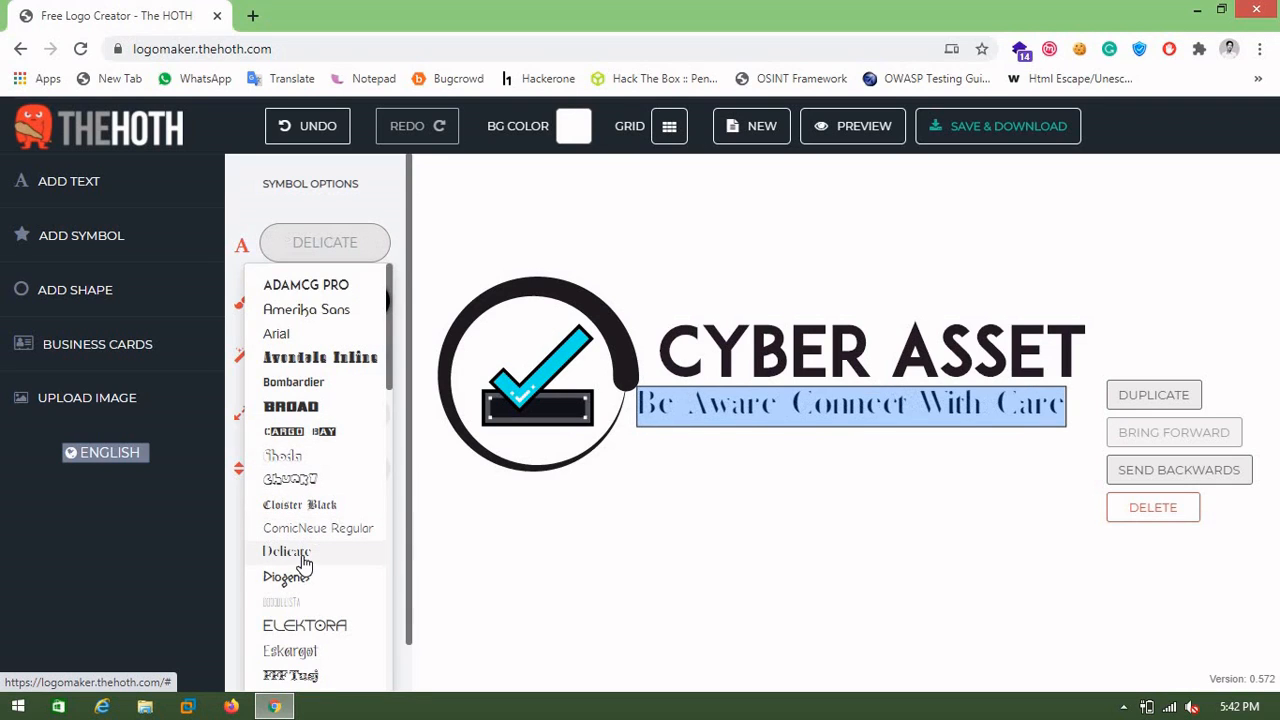
click(303, 530)
click(305, 408)
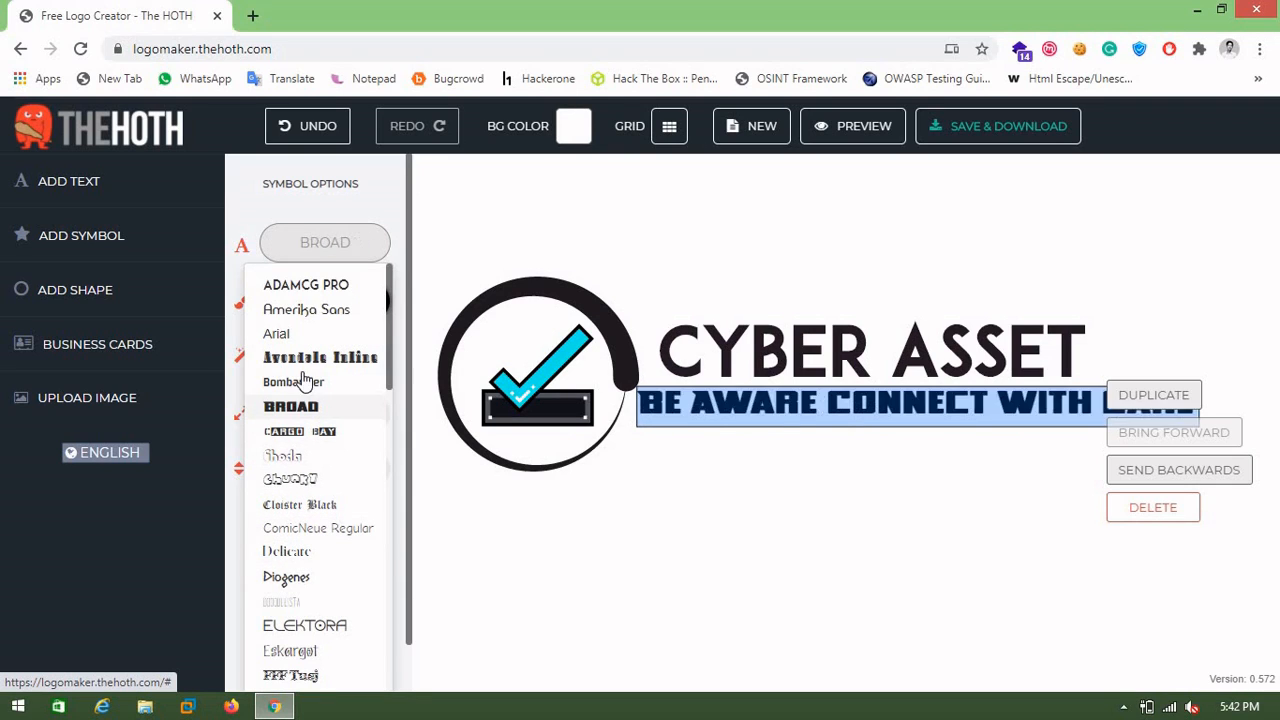
Apply the Bombardier font to the tagline again and finish editing the text.
click(307, 385)
click(305, 386)
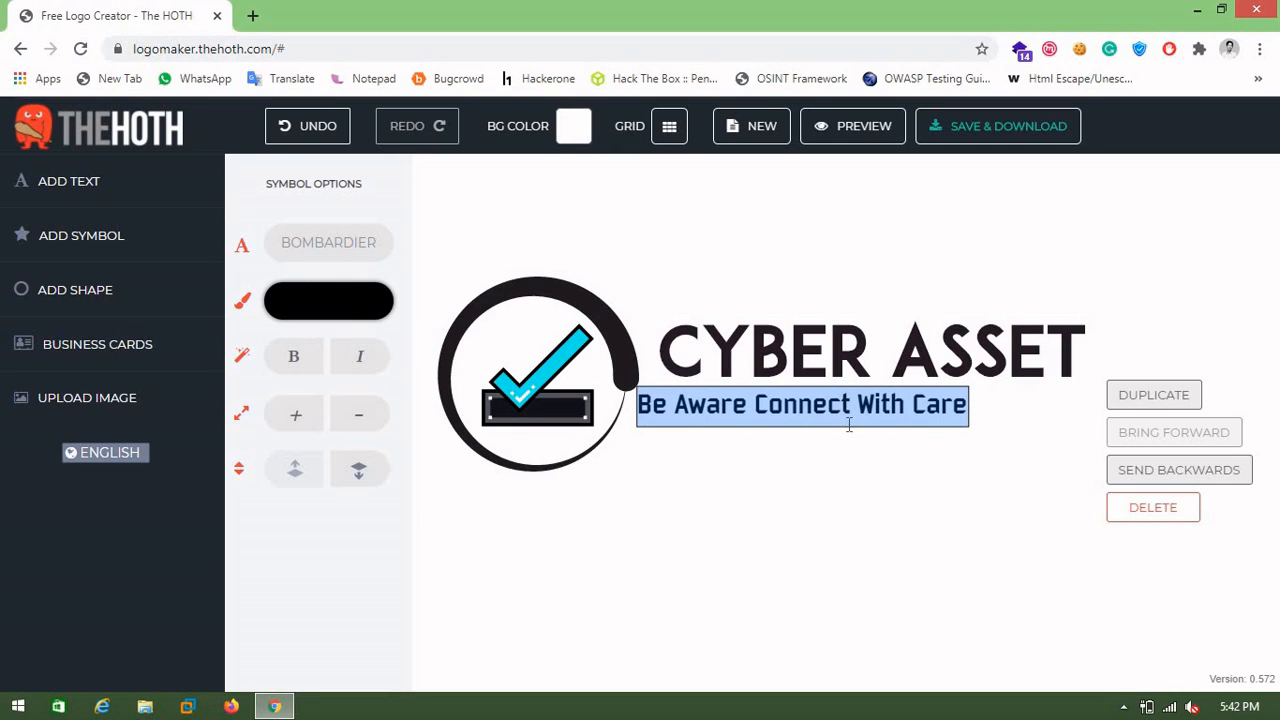
click(796, 455)
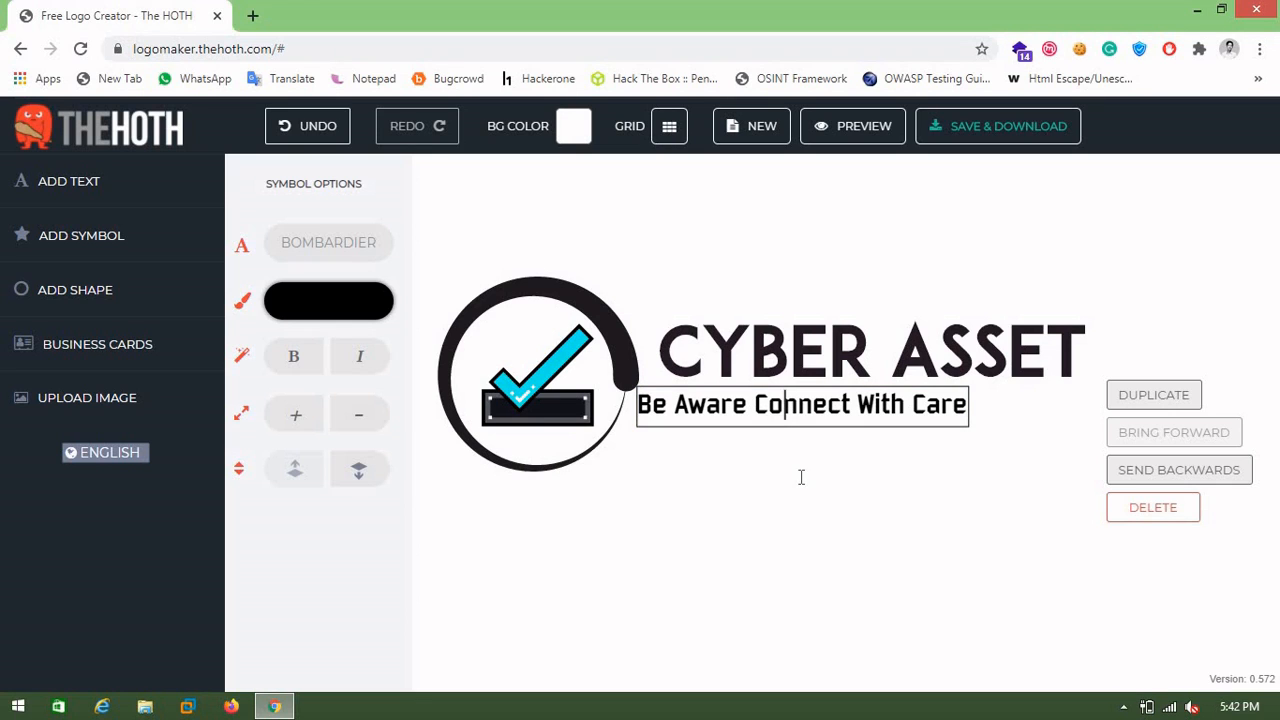
click(863, 449)
Move the tagline right so it sits centered beneath the CYBER ASSET title, and deselect it.
click(829, 405)
drag(832, 405, 903, 405)
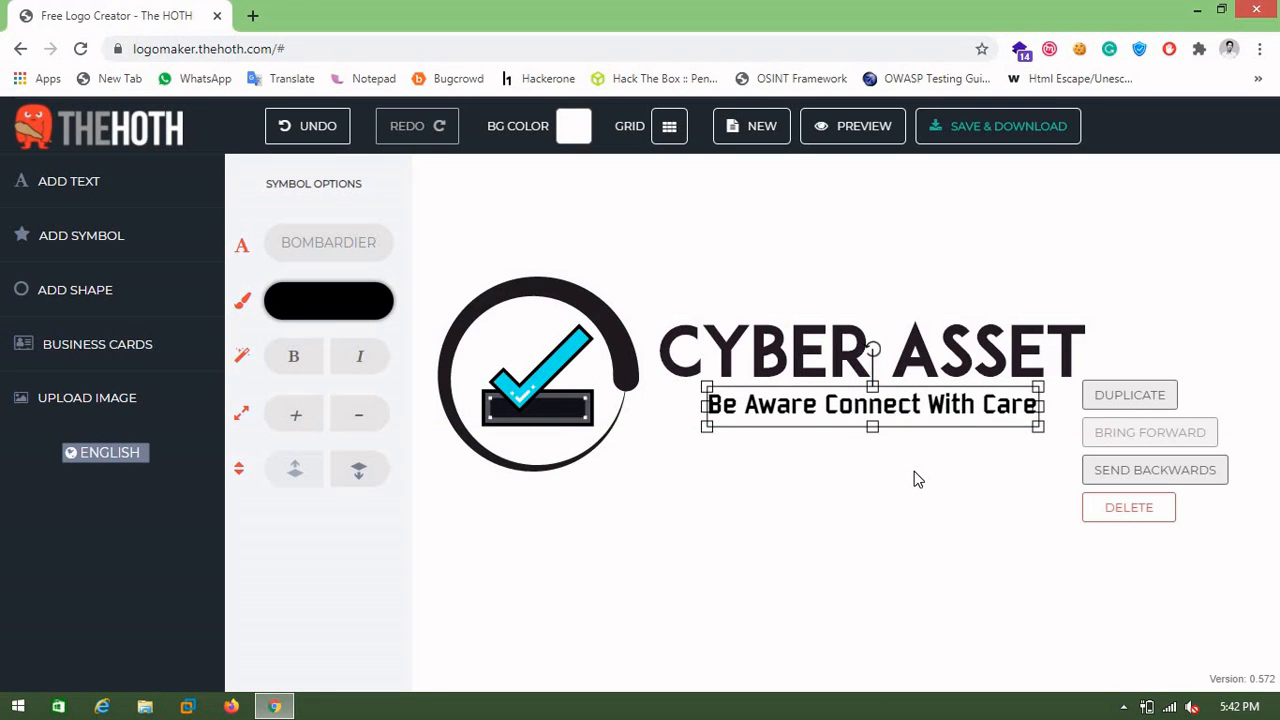
click(915, 480)
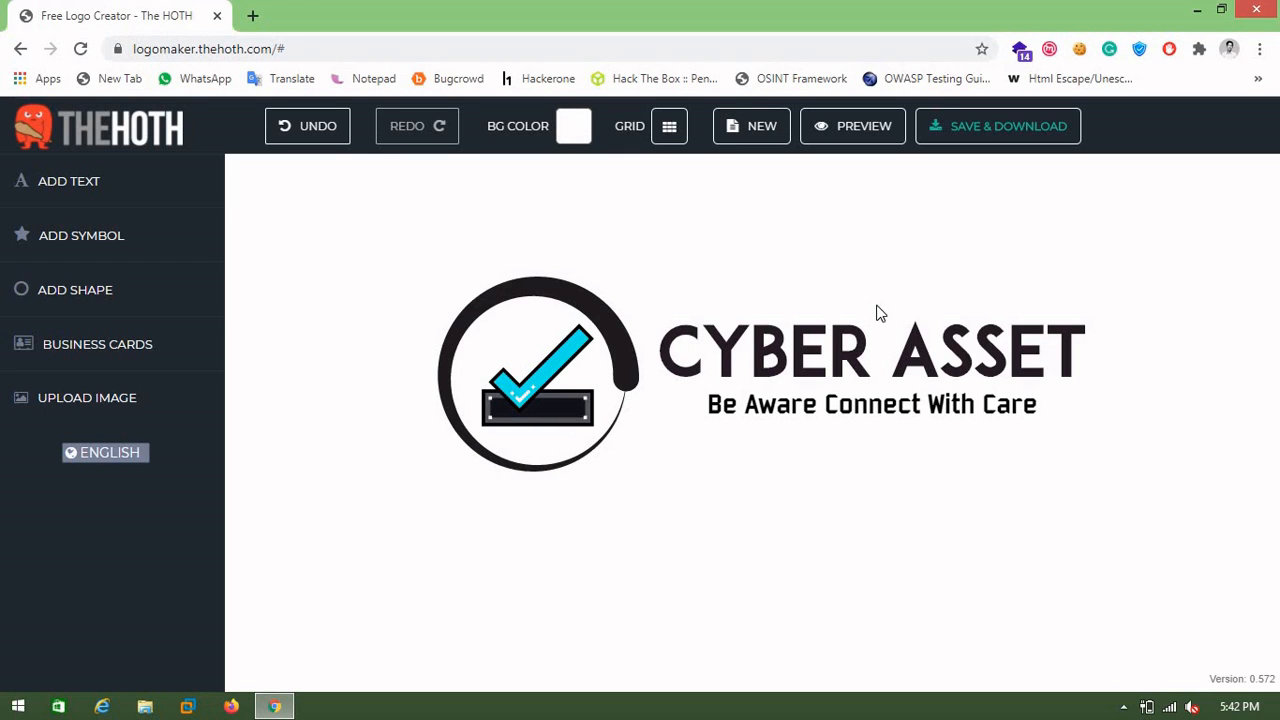
Preview the logo on the product mockups, and close the preview and the free domain offer.
click(849, 141)
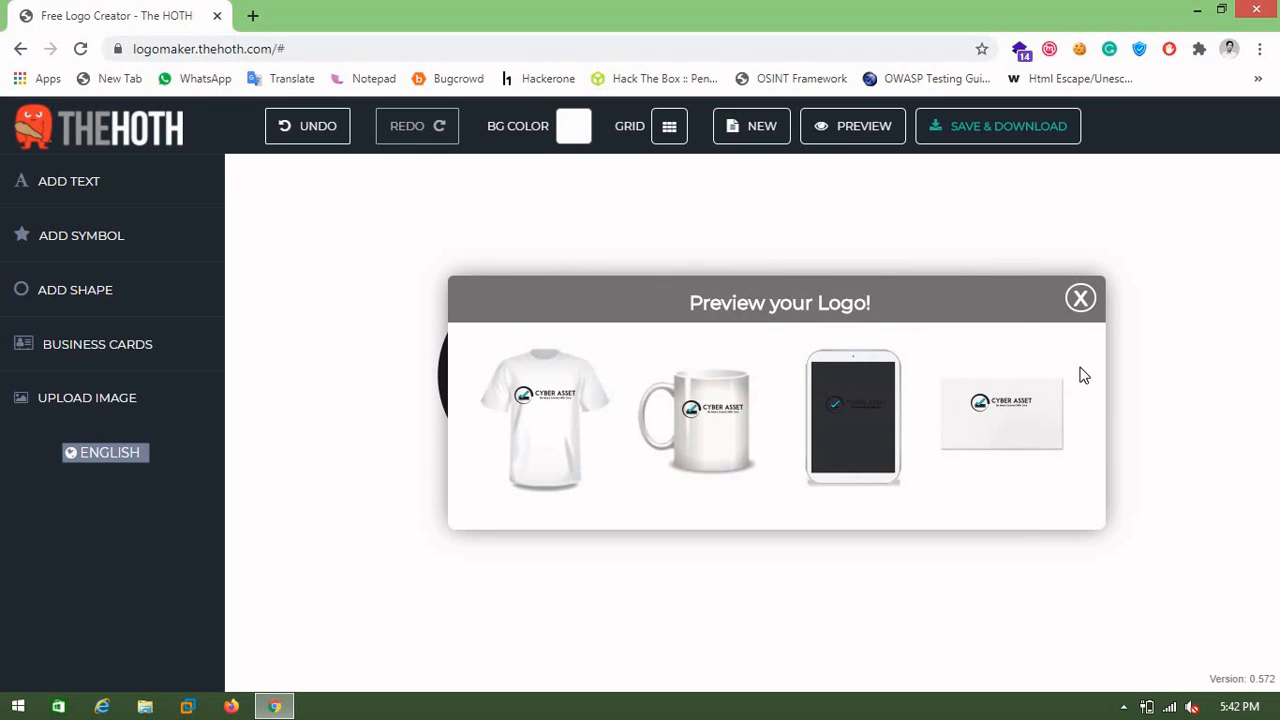
click(1081, 299)
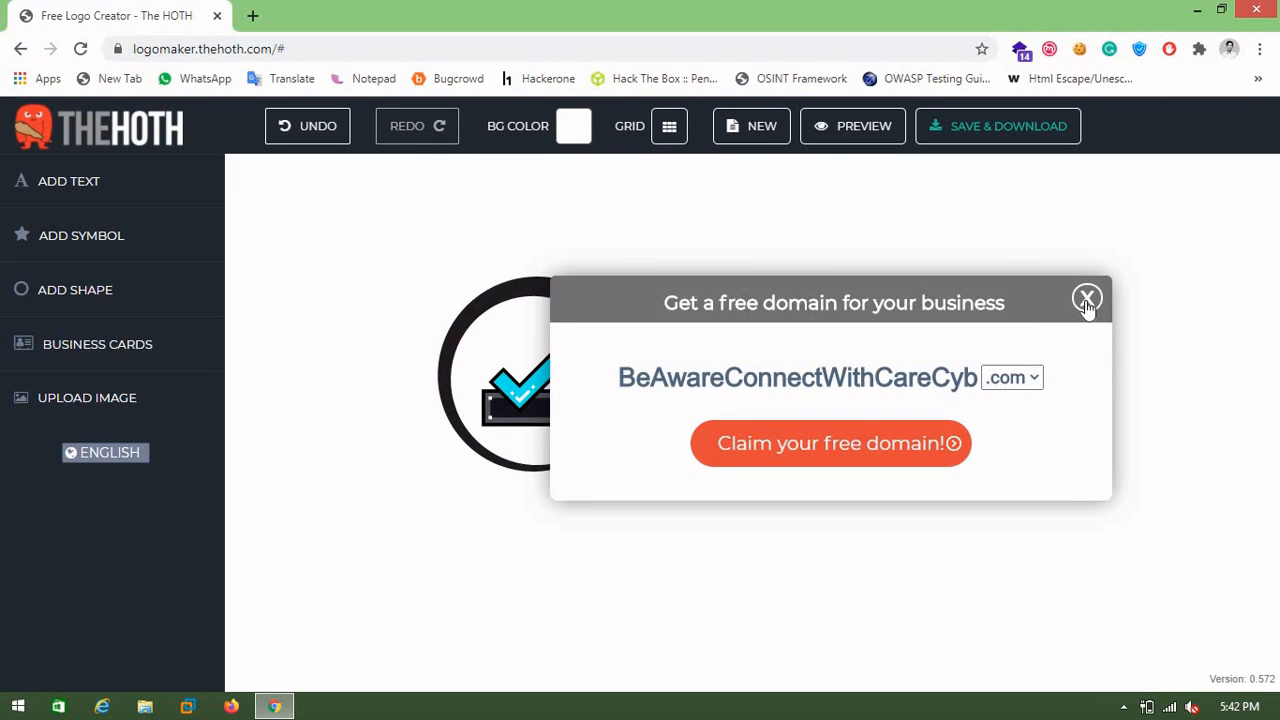
click(1086, 298)
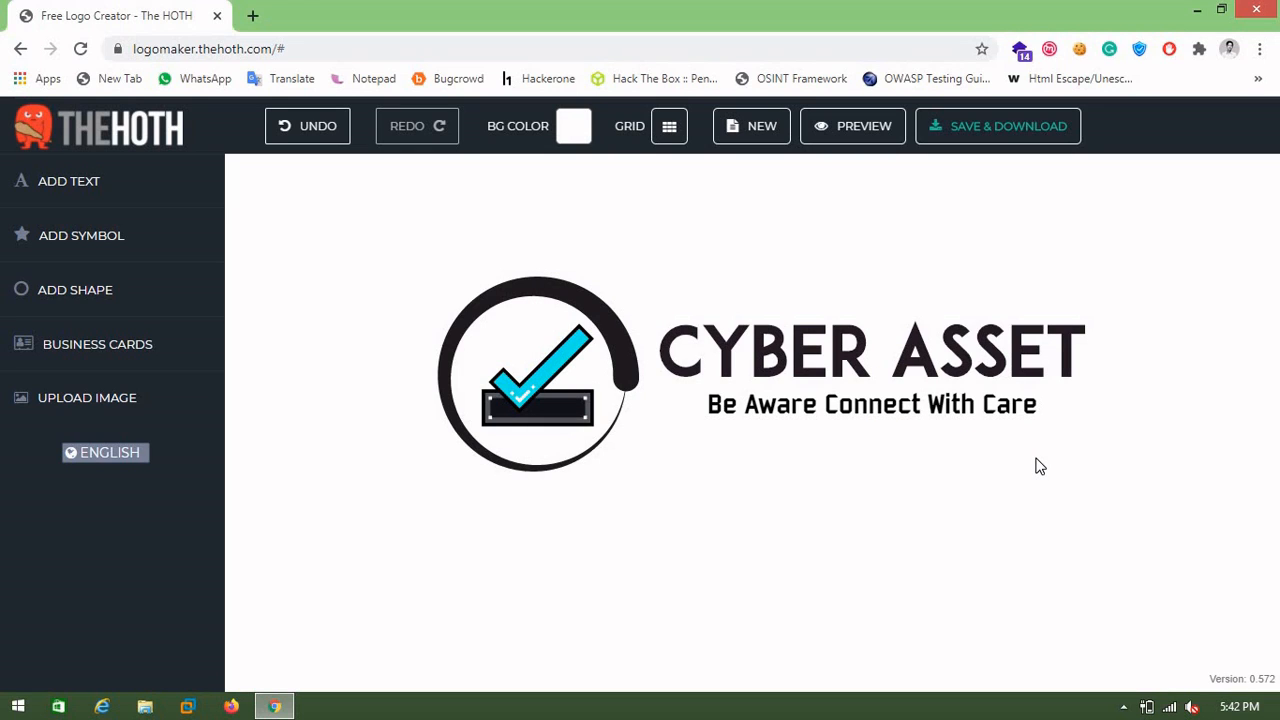
Open the dialog for saving and downloading the logo, and dismiss it without providing an email address.
click(993, 140)
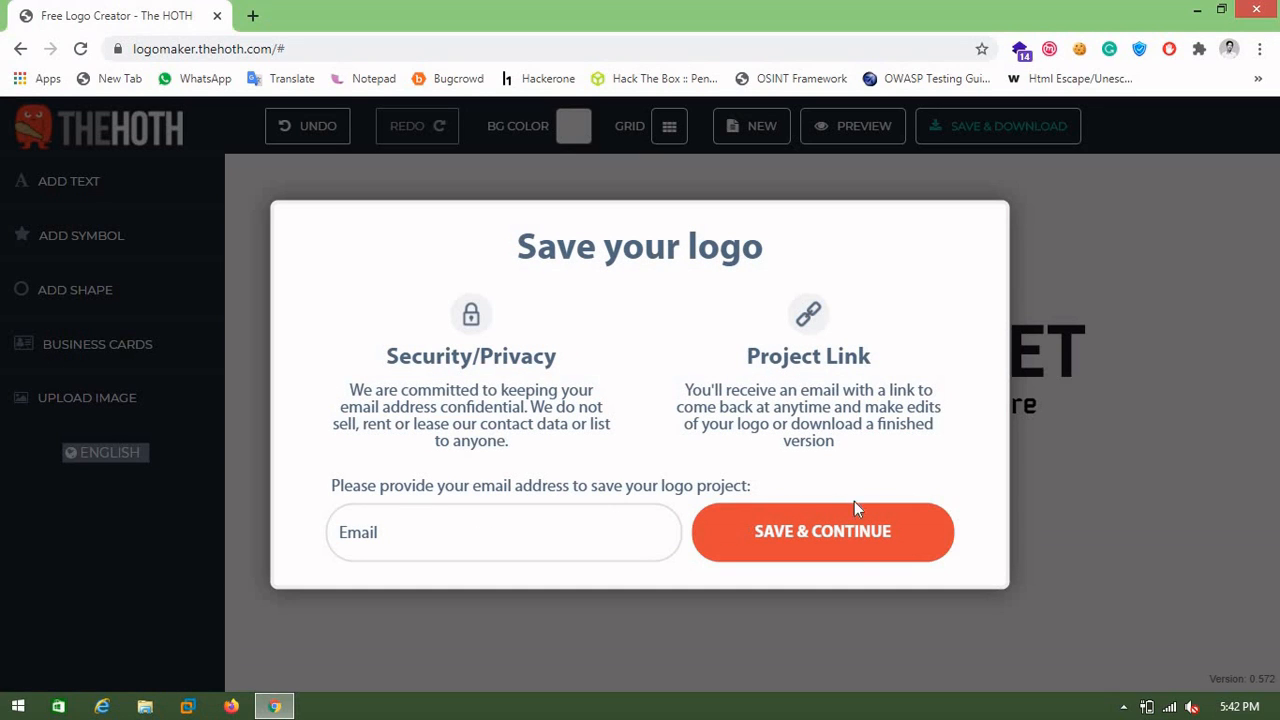
click(818, 607)
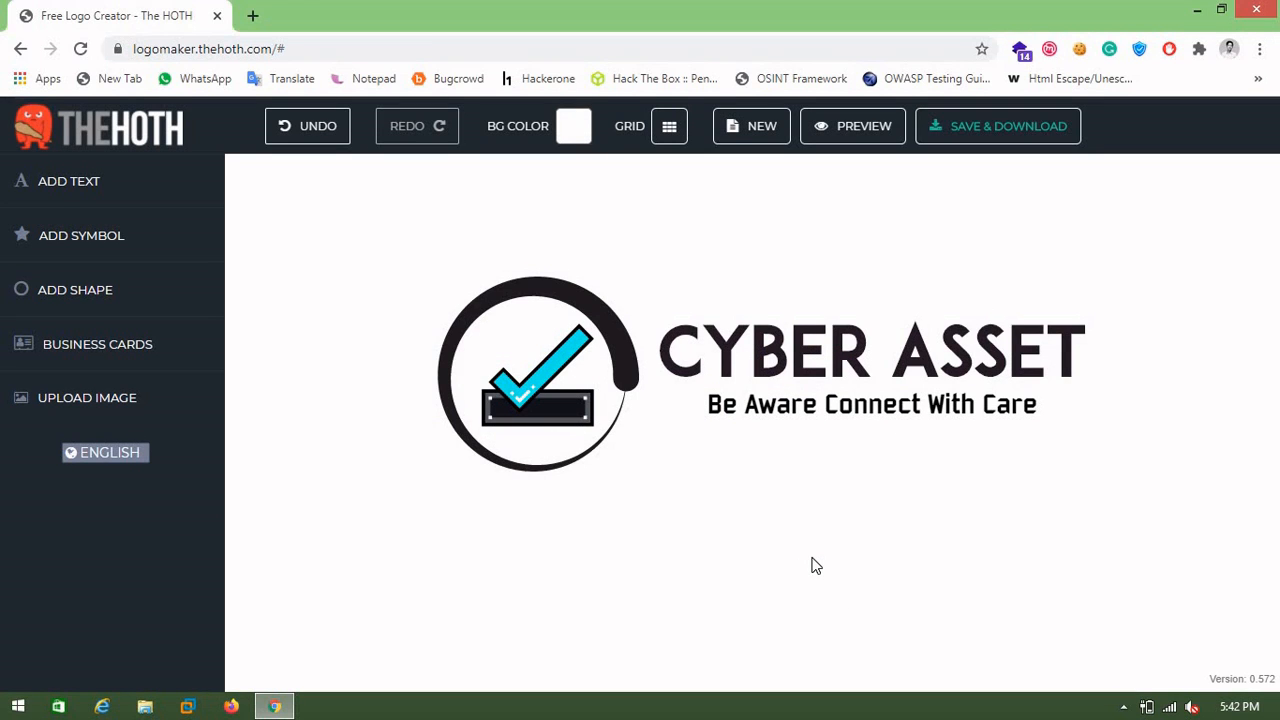